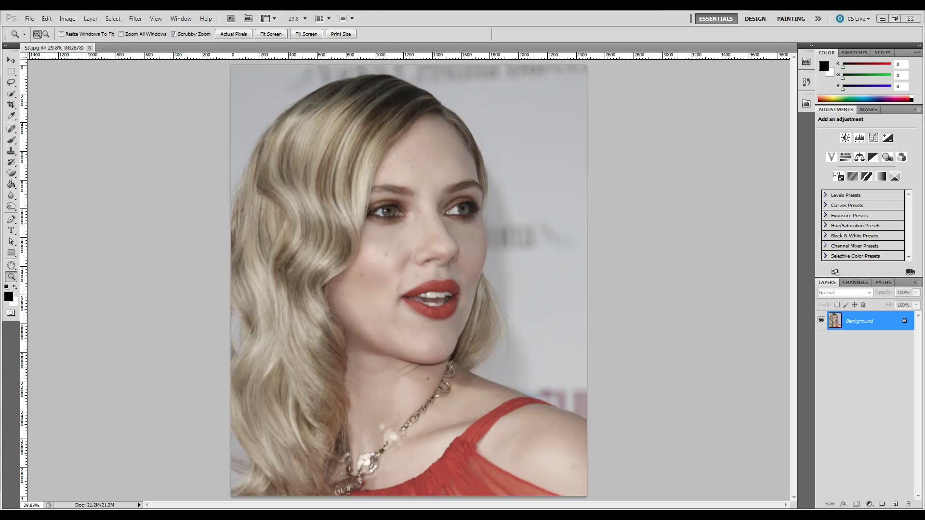
# Add a Hue/Saturation adjustment layer above the photo and set its saturation to +49
pyautogui.click(870, 505)
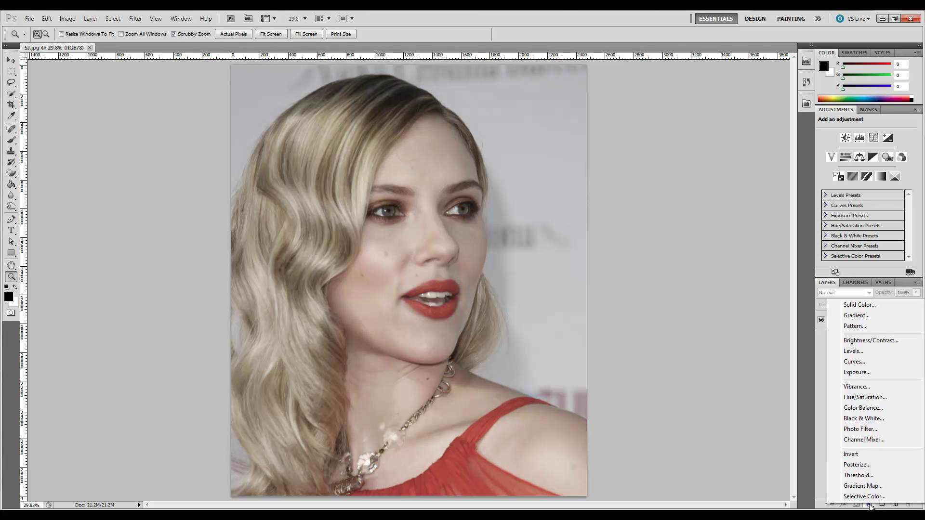
pyautogui.click(865, 399)
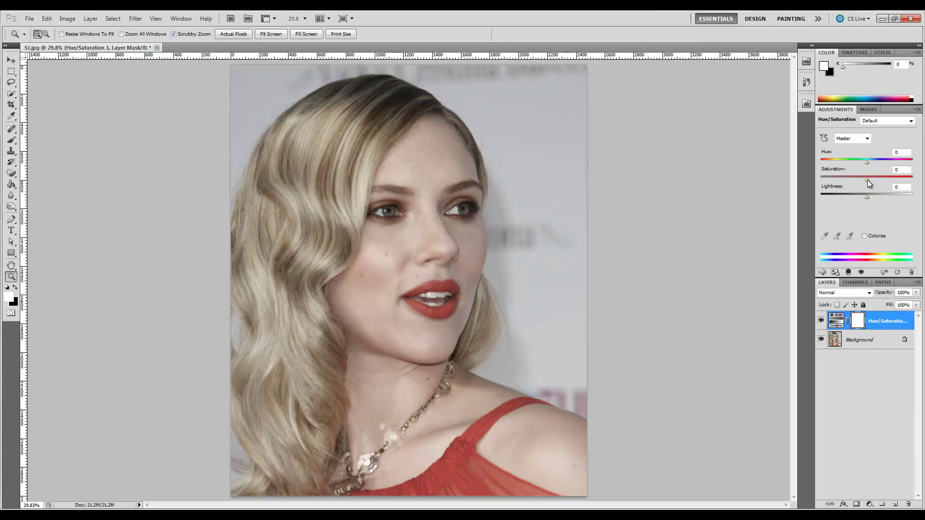
pyautogui.moveTo(867, 180); pyautogui.dragTo(891, 187)
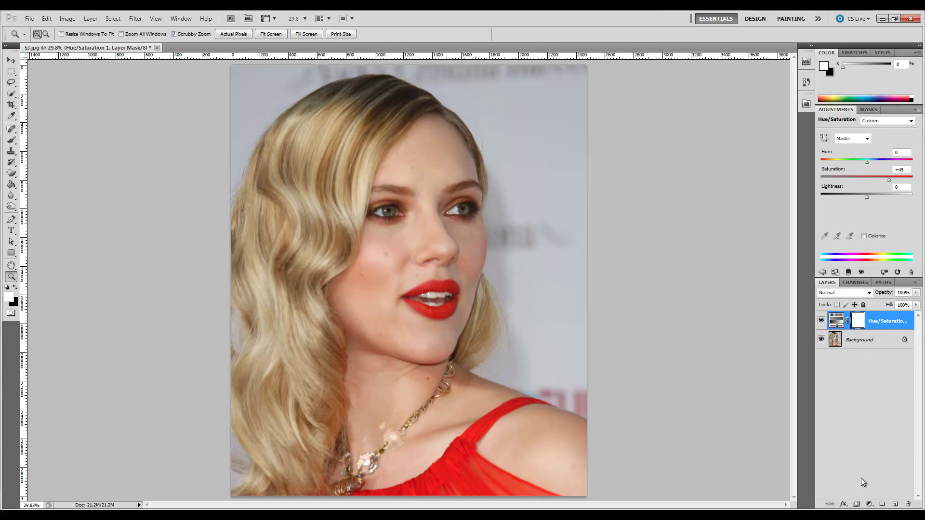
# Add a second Hue/Saturation layer with Colorize, saturation 46 and lightness -30, and invert its mask to black
pyautogui.click(869, 505)
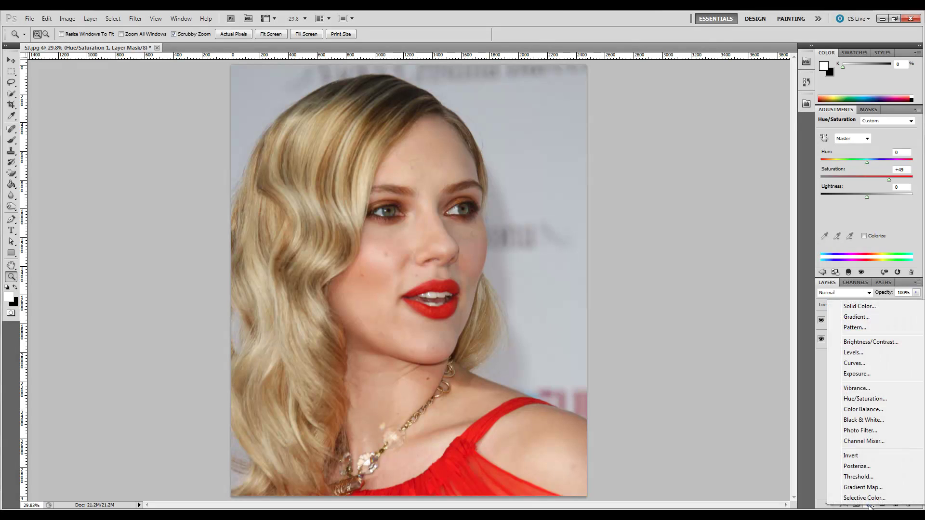
pyautogui.click(868, 399)
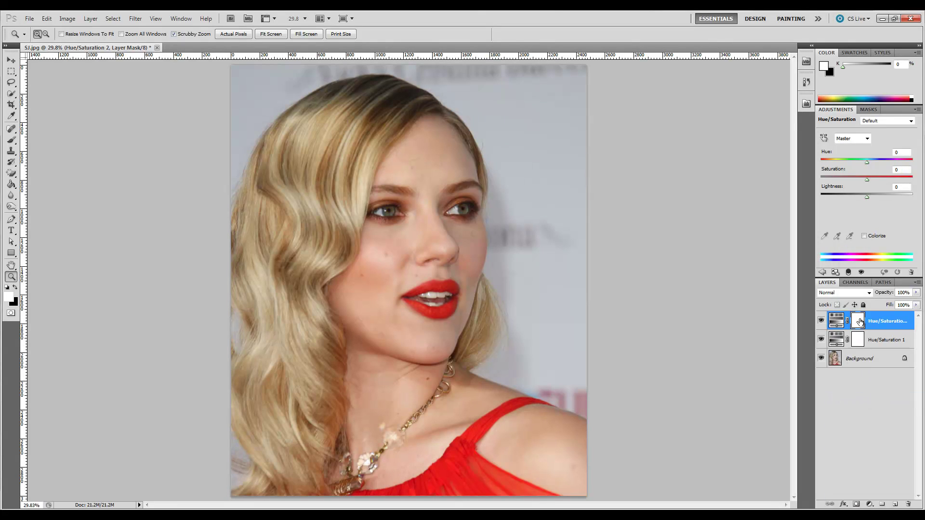
pyautogui.click(892, 321)
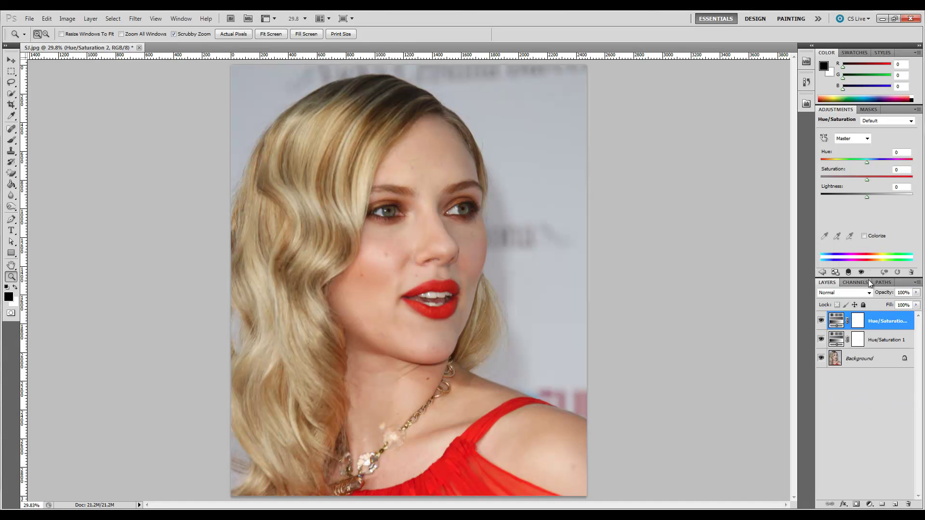
pyautogui.click(864, 235)
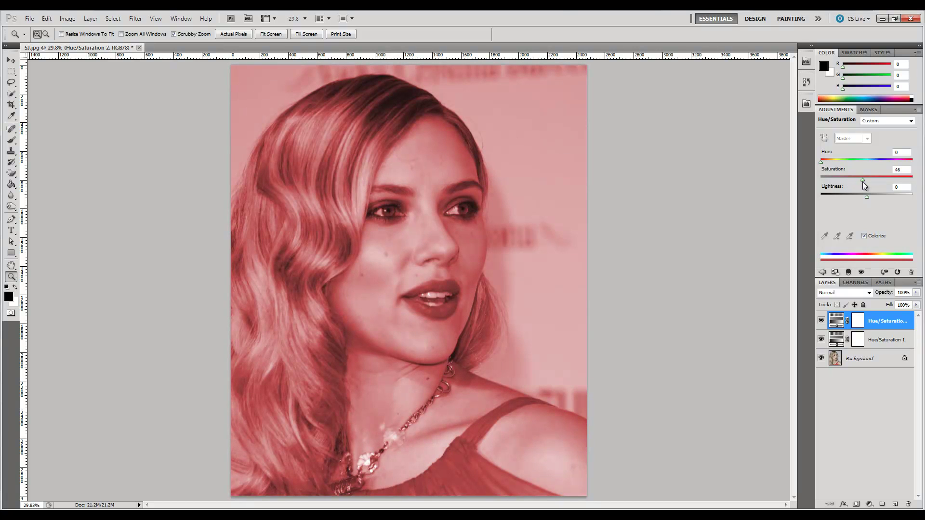
pyautogui.moveTo(867, 198); pyautogui.dragTo(853, 198)
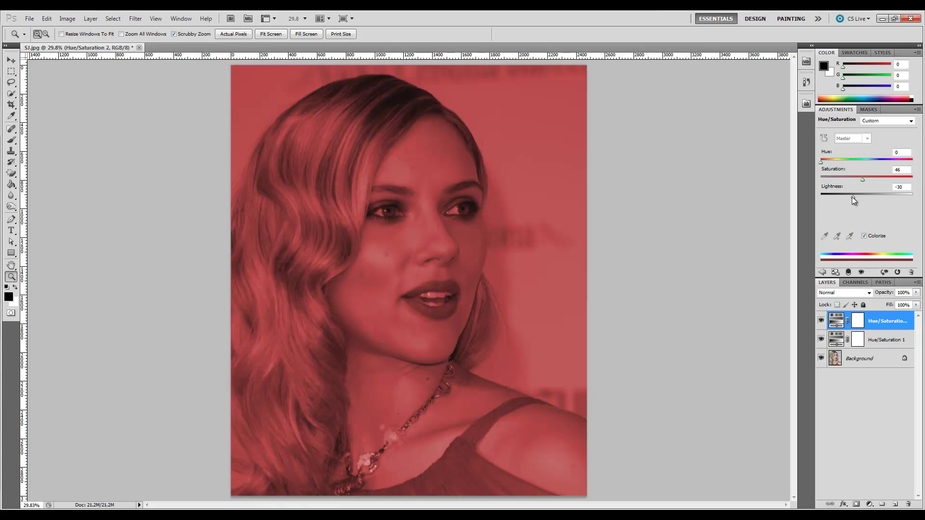
pyautogui.click(860, 321)
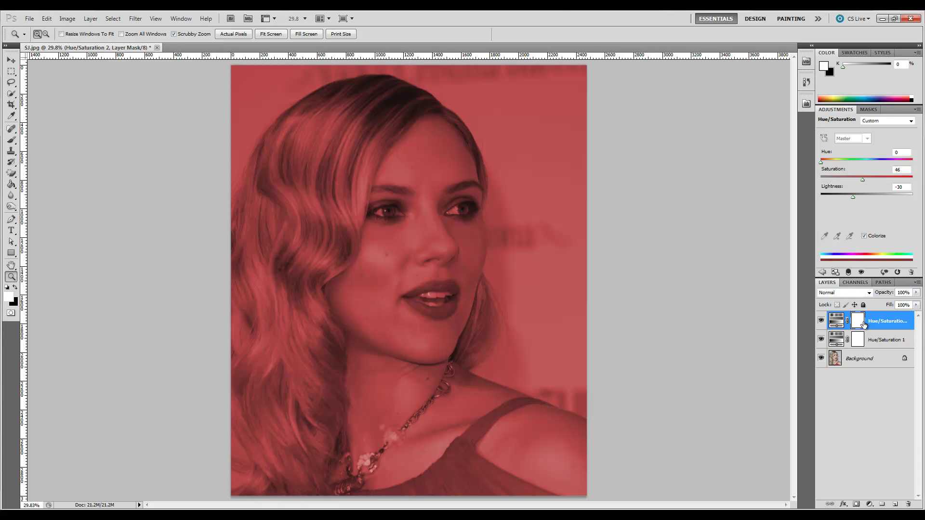
pyautogui.hotkey('ctrl', 'i')
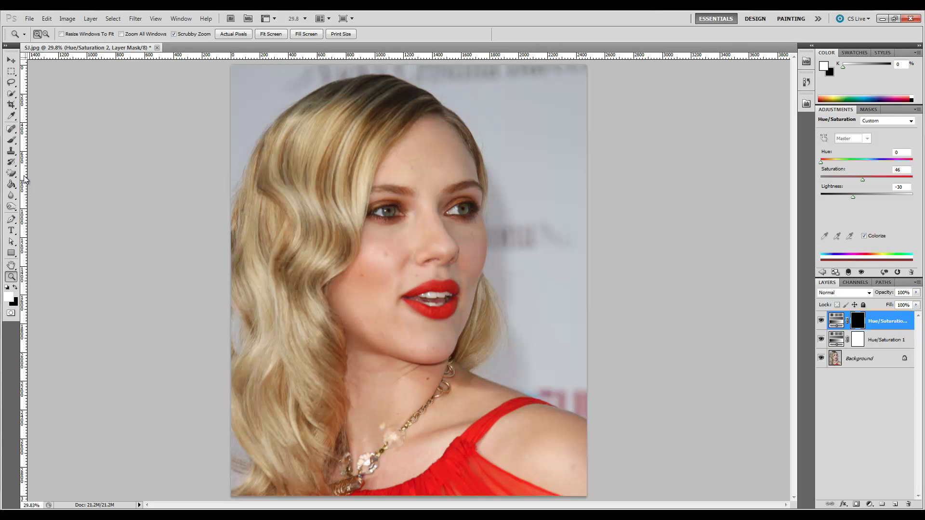
# Choose the Brush tool with a Soft Round tip and enlarge it to 250 px
pyautogui.click(11, 140)
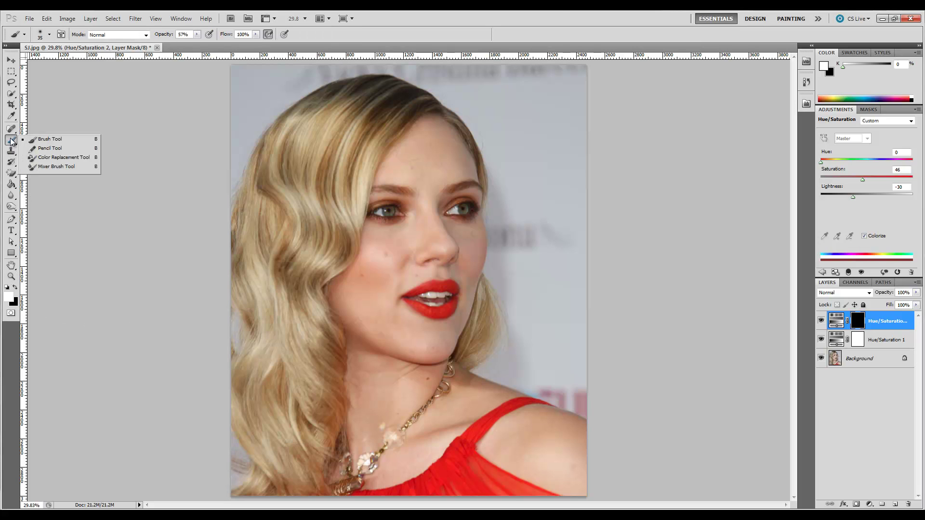
pyautogui.click(50, 140)
pyautogui.click(26, 35)
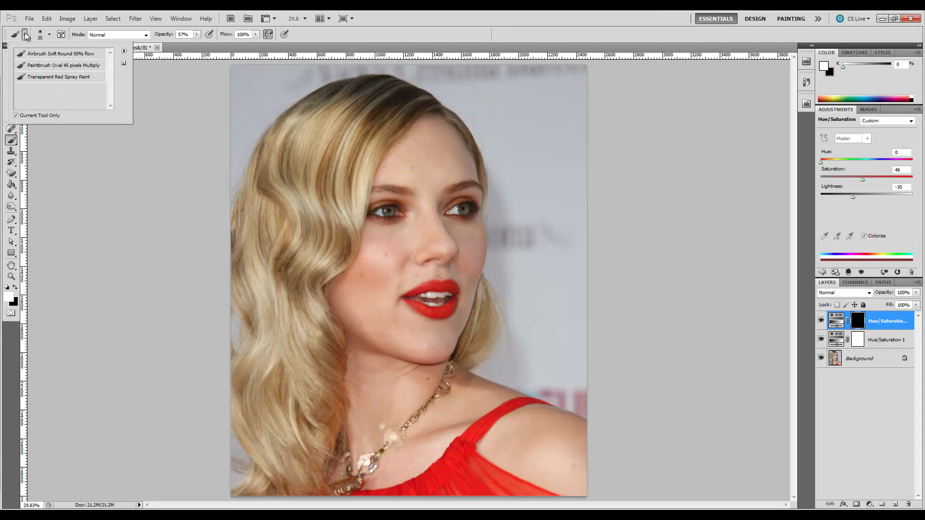
pyautogui.click(25, 35)
pyautogui.click(50, 35)
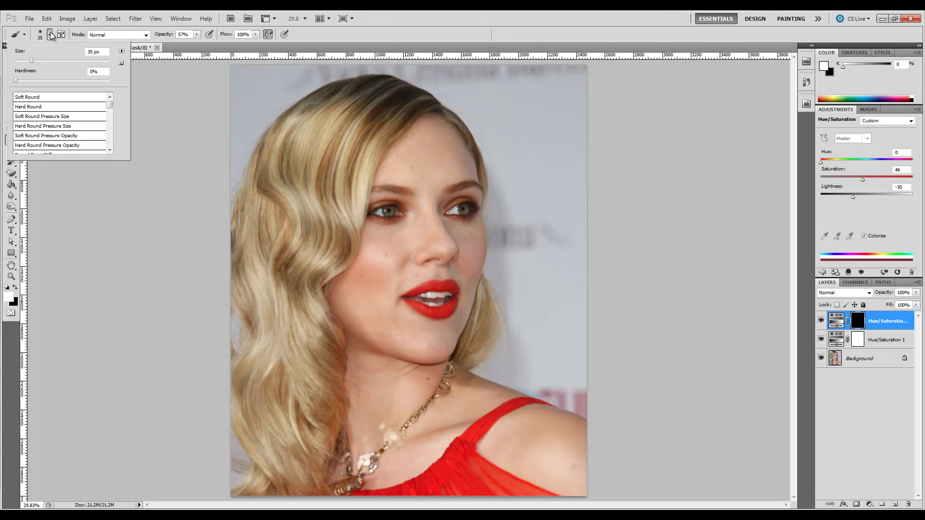
pyautogui.click(42, 97)
pyautogui.press('Return')
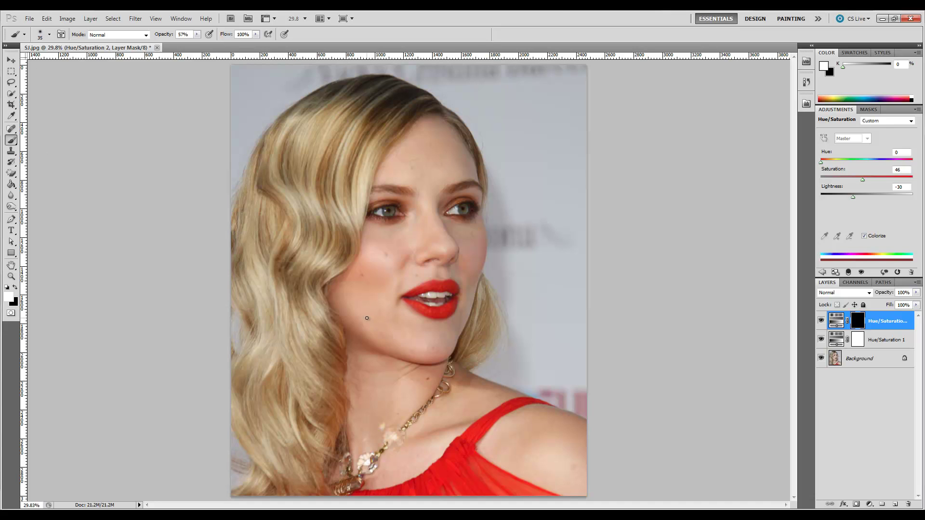
pyautogui.press(']')
pyautogui.press(']')
pyautogui.press(']')
pyautogui.press(']')
pyautogui.press(']')
pyautogui.press(']')
pyautogui.press(']')
pyautogui.press(']')
pyautogui.press(']')
pyautogui.press(']')
pyautogui.press(']')
pyautogui.press('[')
pyautogui.press('[')
# Paint white on the mask over the crown and upper waves of the hair with a 150 px brush
pyautogui.click(11, 276)
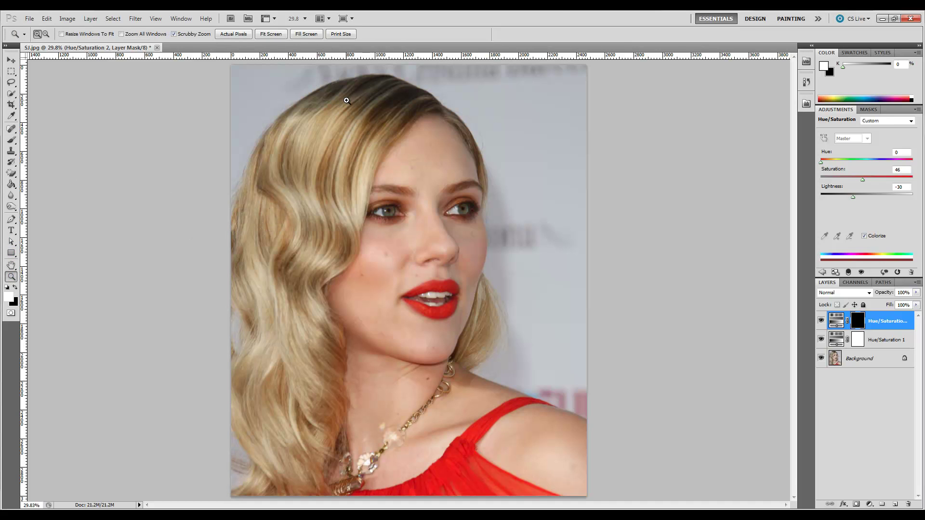
pyautogui.moveTo(347, 100); pyautogui.dragTo(348, 101)
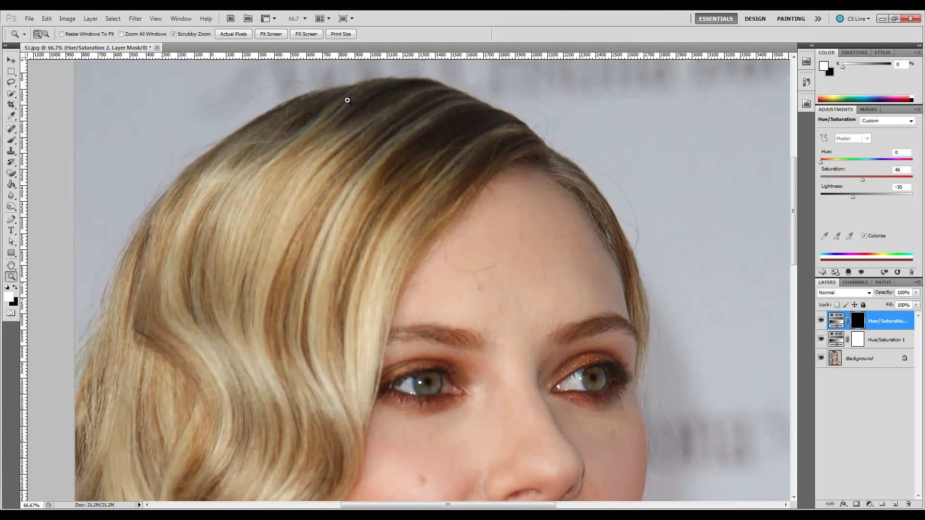
pyautogui.scroll(3, 347, 100)
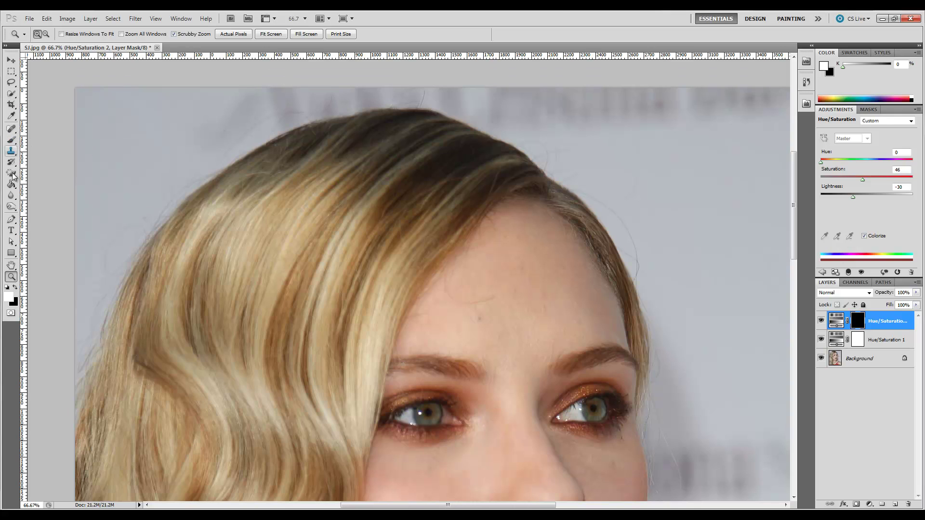
pyautogui.click(11, 140)
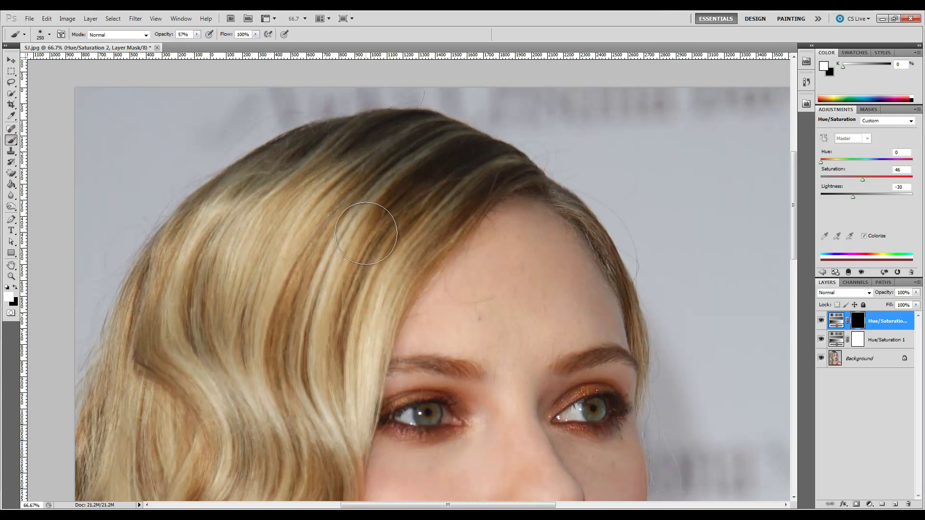
pyautogui.press('[')
pyautogui.press('[')
pyautogui.moveTo(390, 196)
pyautogui.mouseDown()
pyautogui.moveTo(329, 265)
pyautogui.moveTo(303, 313)
pyautogui.moveTo(380, 208)
pyautogui.moveTo(399, 198)
pyautogui.moveTo(325, 309)
pyautogui.moveTo(430, 209)
pyautogui.moveTo(360, 283)
pyautogui.moveTo(450, 205)
pyautogui.moveTo(411, 247)
pyautogui.moveTo(436, 216)
pyautogui.mouseUp()
pyautogui.moveTo(491, 174)
pyautogui.mouseDown()
pyautogui.moveTo(446, 174)
pyautogui.moveTo(353, 226)
pyautogui.moveTo(424, 151)
pyautogui.mouseUp()
pyautogui.moveTo(334, 153); pyautogui.dragTo(266, 195)
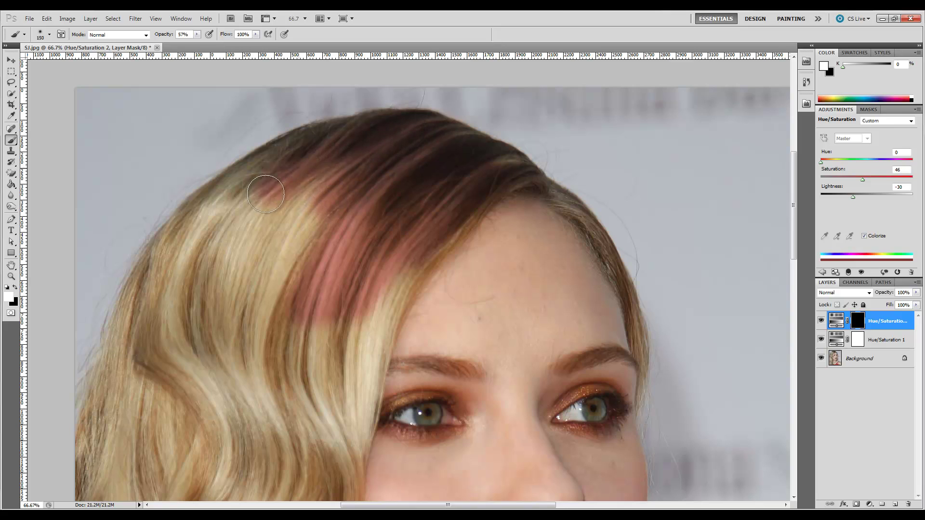
pyautogui.moveTo(354, 141)
pyautogui.mouseDown()
pyautogui.moveTo(266, 179)
pyautogui.moveTo(332, 142)
pyautogui.moveTo(299, 153)
pyautogui.moveTo(225, 199)
pyautogui.moveTo(185, 240)
pyautogui.moveTo(137, 332)
pyautogui.moveTo(183, 251)
pyautogui.moveTo(137, 314)
pyautogui.moveTo(192, 228)
pyautogui.moveTo(228, 206)
pyautogui.moveTo(163, 350)
pyautogui.moveTo(261, 201)
pyautogui.moveTo(223, 345)
pyautogui.moveTo(283, 211)
pyautogui.moveTo(256, 318)
pyautogui.moveTo(278, 302)
pyautogui.moveTo(304, 180)
pyautogui.moveTo(295, 264)
pyautogui.moveTo(346, 229)
pyautogui.moveTo(329, 291)
pyautogui.moveTo(263, 424)
pyautogui.moveTo(284, 361)
pyautogui.moveTo(240, 427)
pyautogui.moveTo(174, 474)
pyautogui.moveTo(186, 391)
pyautogui.moveTo(162, 373)
pyautogui.moveTo(146, 424)
pyautogui.moveTo(134, 413)
pyautogui.moveTo(139, 347)
pyautogui.moveTo(183, 301)
pyautogui.moveTo(192, 415)
pyautogui.moveTo(305, 322)
pyautogui.moveTo(307, 399)
pyautogui.moveTo(342, 428)
pyautogui.moveTo(386, 261)
pyautogui.moveTo(390, 254)
pyautogui.moveTo(362, 334)
pyautogui.moveTo(405, 252)
pyautogui.moveTo(459, 199)
pyautogui.moveTo(445, 233)
pyautogui.moveTo(353, 356)
pyautogui.moveTo(363, 323)
pyautogui.moveTo(354, 402)
pyautogui.moveTo(374, 345)
pyautogui.moveTo(337, 477)
pyautogui.moveTo(328, 408)
pyautogui.moveTo(306, 390)
pyautogui.moveTo(280, 468)
pyautogui.moveTo(228, 442)
pyautogui.mouseUp()
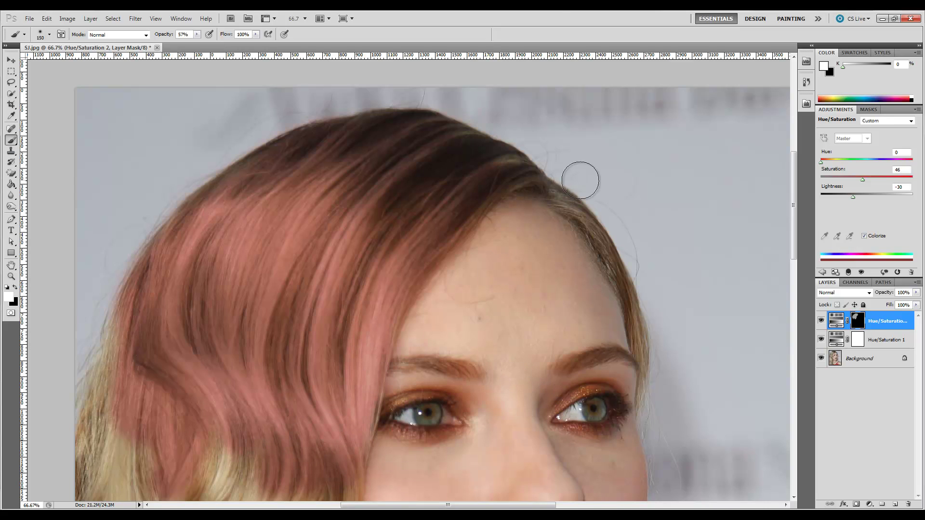
# Paint the mask over the wavy hair beside the eyes and cheek, out to the photo's edge
pyautogui.scroll(-5, 212, 366)
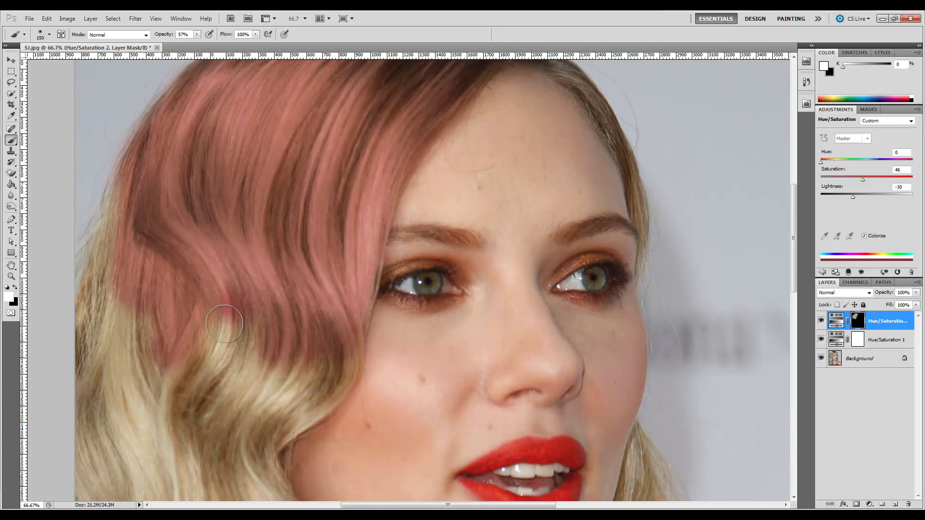
pyautogui.moveTo(224, 324)
pyautogui.mouseDown()
pyautogui.moveTo(204, 321)
pyautogui.moveTo(207, 379)
pyautogui.moveTo(231, 392)
pyautogui.moveTo(270, 353)
pyautogui.moveTo(303, 341)
pyautogui.moveTo(283, 400)
pyautogui.moveTo(336, 347)
pyautogui.moveTo(339, 320)
pyautogui.moveTo(342, 351)
pyautogui.moveTo(354, 268)
pyautogui.moveTo(334, 374)
pyautogui.moveTo(322, 395)
pyautogui.moveTo(266, 416)
pyautogui.moveTo(300, 336)
pyautogui.moveTo(328, 213)
pyautogui.moveTo(276, 324)
pyautogui.moveTo(247, 308)
pyautogui.moveTo(231, 163)
pyautogui.moveTo(185, 231)
pyautogui.moveTo(202, 175)
pyautogui.moveTo(253, 114)
pyautogui.moveTo(270, 111)
pyautogui.moveTo(247, 117)
pyautogui.moveTo(234, 90)
pyautogui.moveTo(168, 130)
pyautogui.moveTo(178, 115)
pyautogui.moveTo(97, 313)
pyautogui.moveTo(133, 178)
pyautogui.moveTo(124, 203)
pyautogui.moveTo(82, 348)
pyautogui.moveTo(89, 382)
pyautogui.moveTo(124, 347)
pyautogui.moveTo(107, 446)
pyautogui.moveTo(137, 343)
pyautogui.moveTo(123, 465)
pyautogui.moveTo(158, 406)
pyautogui.moveTo(173, 404)
pyautogui.moveTo(196, 486)
pyautogui.moveTo(249, 501)
pyautogui.moveTo(260, 441)
pyautogui.moveTo(268, 453)
pyautogui.moveTo(265, 427)
pyautogui.moveTo(326, 386)
pyautogui.moveTo(130, 490)
pyautogui.moveTo(117, 485)
pyautogui.moveTo(119, 409)
pyautogui.moveTo(85, 498)
pyautogui.moveTo(115, 356)
pyautogui.moveTo(132, 452)
pyautogui.moveTo(129, 288)
pyautogui.moveTo(114, 443)
pyautogui.moveTo(112, 322)
pyautogui.moveTo(114, 404)
pyautogui.moveTo(137, 451)
pyautogui.moveTo(140, 427)
pyautogui.moveTo(138, 485)
pyautogui.moveTo(124, 397)
pyautogui.mouseUp()
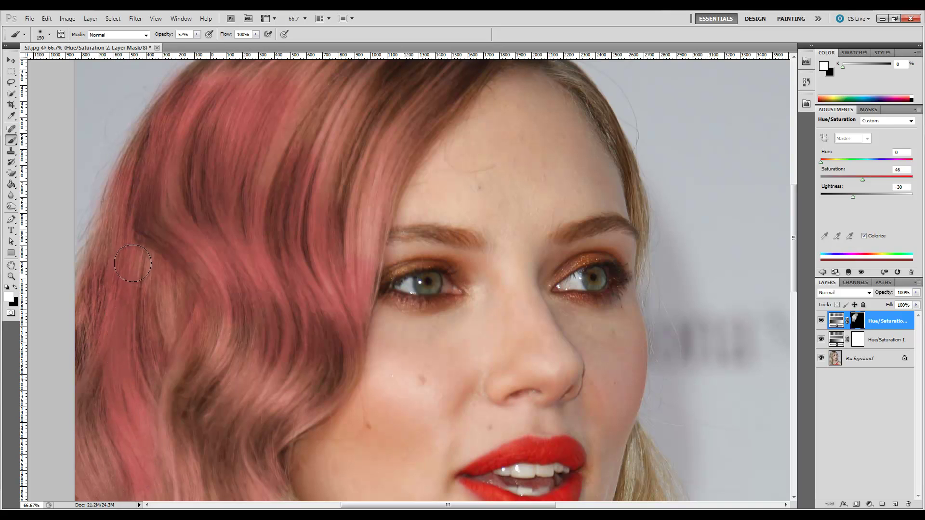
pyautogui.moveTo(132, 264)
pyautogui.mouseDown()
pyautogui.moveTo(145, 367)
pyautogui.moveTo(164, 382)
pyautogui.moveTo(171, 324)
pyautogui.moveTo(162, 252)
pyautogui.moveTo(157, 435)
pyautogui.moveTo(182, 446)
pyautogui.moveTo(222, 334)
pyautogui.moveTo(231, 486)
pyautogui.moveTo(308, 342)
pyautogui.mouseUp()
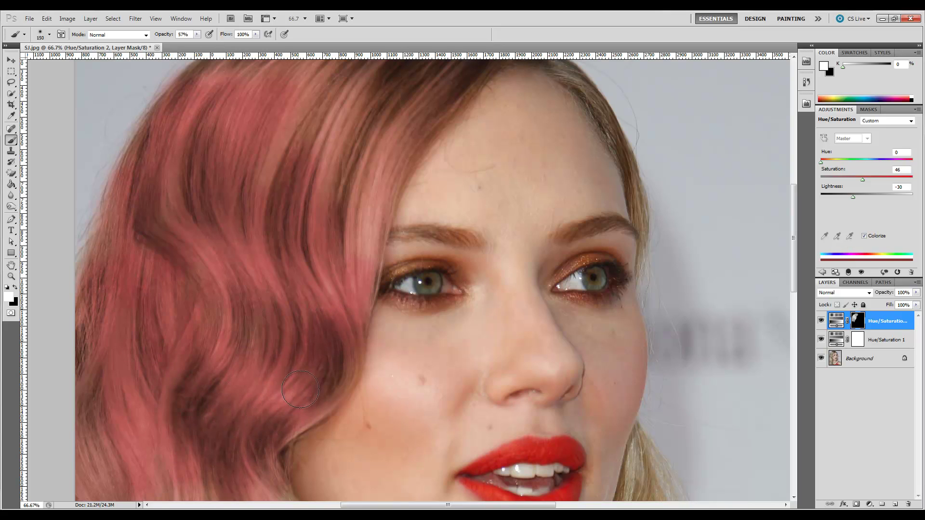
pyautogui.moveTo(238, 501); pyautogui.dragTo(270, 469)
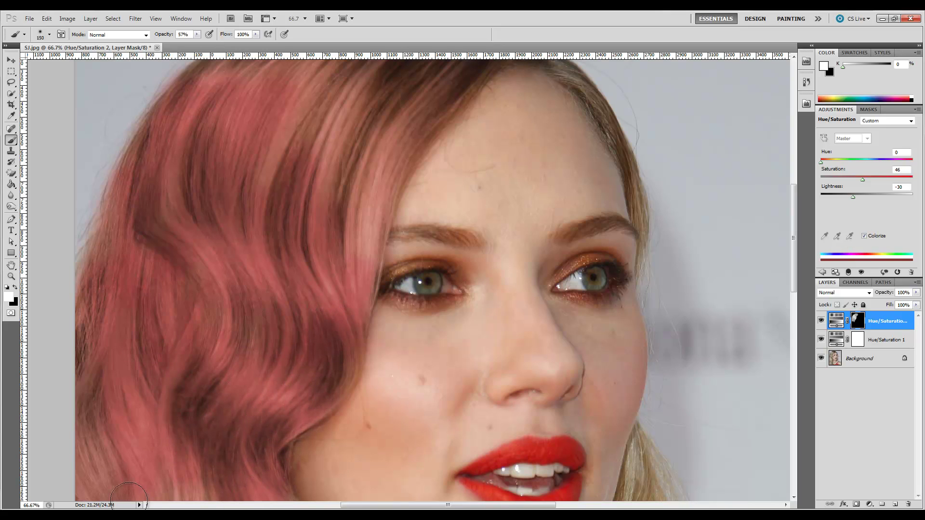
pyautogui.moveTo(129, 496); pyautogui.dragTo(107, 391)
pyautogui.moveTo(93, 317); pyautogui.dragTo(105, 203)
pyautogui.moveTo(70, 487); pyautogui.dragTo(81, 472)
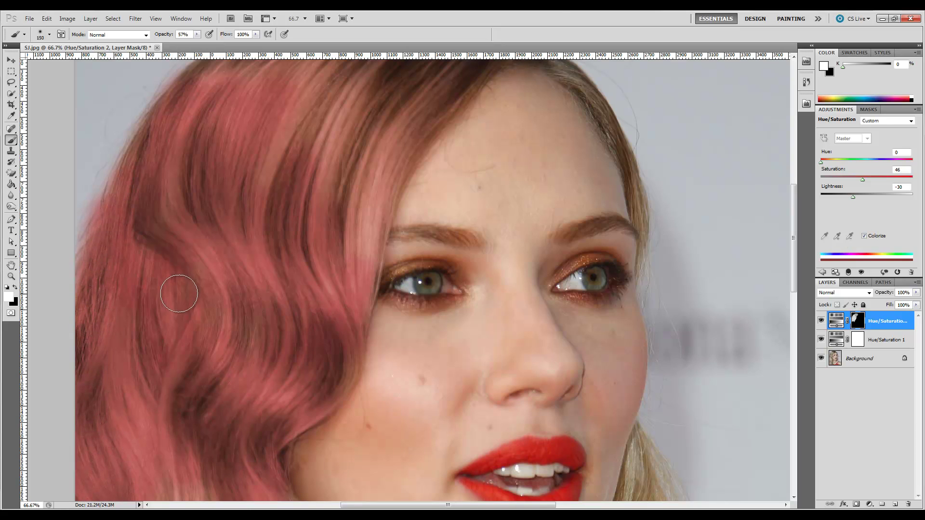
# Paint the mask over the long hair beside the chin and neck, down to the photo's lower edge
pyautogui.scroll(-5, 176, 289)
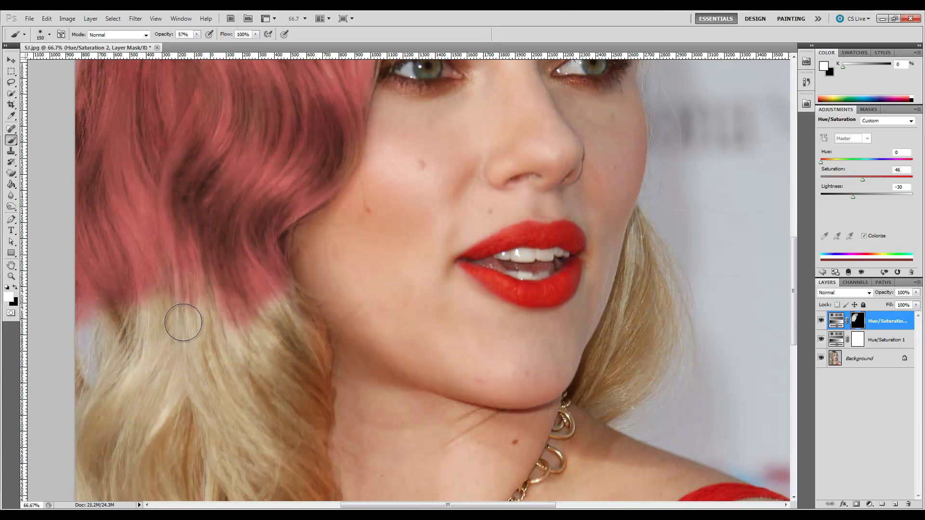
pyautogui.moveTo(183, 323)
pyautogui.mouseDown()
pyautogui.moveTo(157, 342)
pyautogui.moveTo(145, 296)
pyautogui.moveTo(168, 389)
pyautogui.moveTo(184, 396)
pyautogui.moveTo(191, 315)
pyautogui.moveTo(228, 312)
pyautogui.moveTo(240, 357)
pyautogui.moveTo(194, 350)
pyautogui.moveTo(195, 316)
pyautogui.moveTo(239, 295)
pyautogui.moveTo(251, 383)
pyautogui.moveTo(287, 411)
pyautogui.moveTo(268, 282)
pyautogui.moveTo(294, 337)
pyautogui.mouseUp()
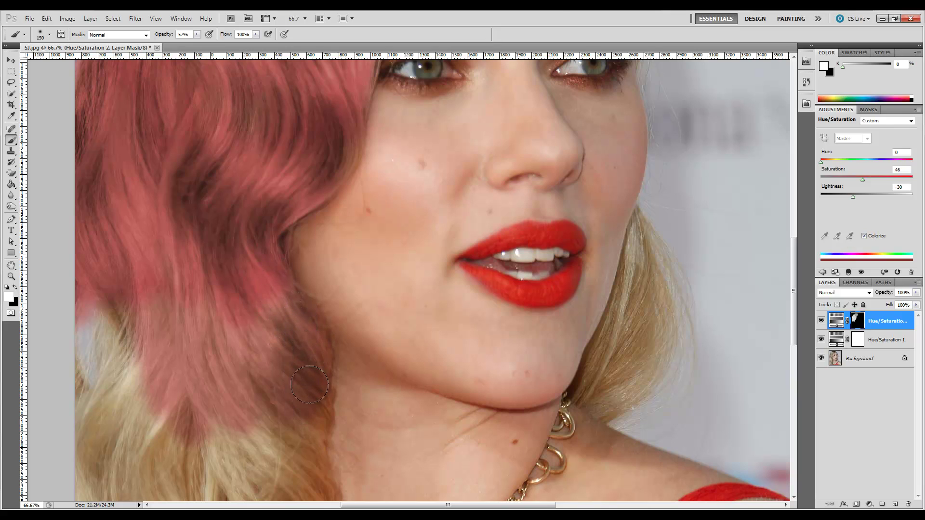
pyautogui.moveTo(309, 385)
pyautogui.mouseDown()
pyautogui.moveTo(304, 461)
pyautogui.moveTo(306, 428)
pyautogui.moveTo(313, 489)
pyautogui.moveTo(190, 479)
pyautogui.moveTo(262, 445)
pyautogui.moveTo(252, 471)
pyautogui.moveTo(244, 402)
pyautogui.moveTo(196, 460)
pyautogui.moveTo(175, 363)
pyautogui.moveTo(151, 406)
pyautogui.moveTo(146, 354)
pyautogui.moveTo(131, 419)
pyautogui.moveTo(137, 342)
pyautogui.moveTo(131, 389)
pyautogui.moveTo(132, 347)
pyautogui.moveTo(114, 372)
pyautogui.moveTo(124, 298)
pyautogui.moveTo(108, 407)
pyautogui.moveTo(94, 436)
pyautogui.moveTo(65, 384)
pyautogui.moveTo(88, 467)
pyautogui.moveTo(126, 332)
pyautogui.moveTo(115, 421)
pyautogui.moveTo(127, 415)
pyautogui.moveTo(127, 453)
pyautogui.moveTo(136, 432)
pyautogui.moveTo(103, 499)
pyautogui.moveTo(78, 511)
pyautogui.moveTo(105, 507)
pyautogui.moveTo(170, 456)
pyautogui.moveTo(179, 493)
pyautogui.moveTo(206, 503)
pyautogui.moveTo(276, 471)
pyautogui.moveTo(303, 446)
pyautogui.moveTo(318, 480)
pyautogui.moveTo(240, 319)
pyautogui.moveTo(243, 405)
pyautogui.moveTo(281, 475)
pyautogui.moveTo(266, 383)
pyautogui.moveTo(271, 339)
pyautogui.moveTo(286, 380)
pyautogui.moveTo(272, 312)
pyautogui.moveTo(304, 356)
pyautogui.moveTo(191, 307)
pyautogui.moveTo(188, 405)
pyautogui.moveTo(145, 336)
pyautogui.moveTo(137, 380)
pyautogui.moveTo(103, 418)
pyautogui.moveTo(78, 471)
pyautogui.moveTo(124, 413)
pyautogui.moveTo(149, 484)
pyautogui.moveTo(202, 445)
pyautogui.moveTo(270, 464)
pyautogui.moveTo(302, 487)
pyautogui.moveTo(273, 399)
pyautogui.moveTo(285, 470)
pyautogui.moveTo(302, 479)
pyautogui.moveTo(312, 396)
pyautogui.moveTo(261, 303)
pyautogui.mouseUp()
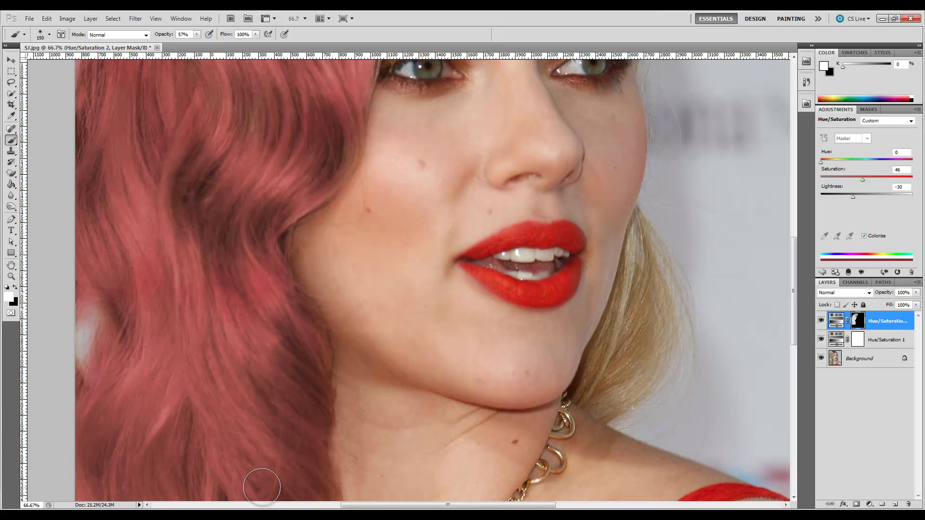
pyautogui.scroll(-6, 223, 386)
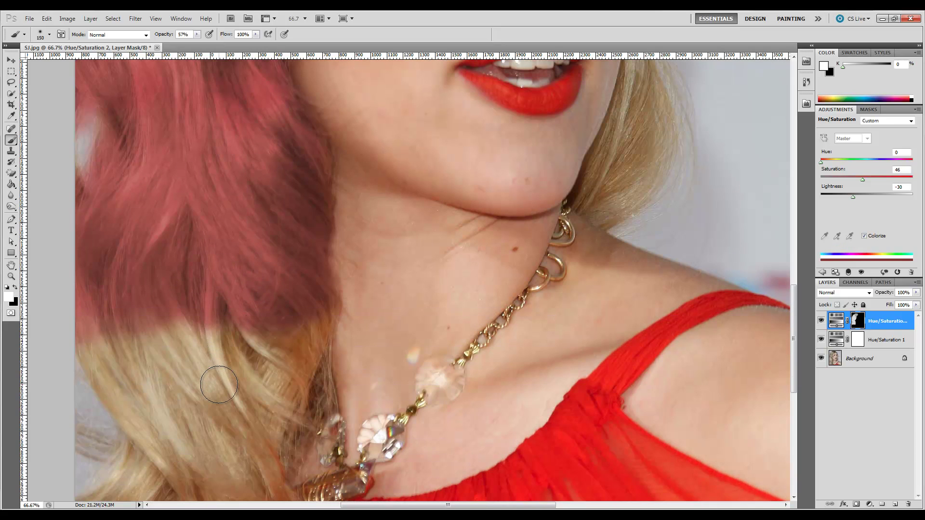
pyautogui.moveTo(219, 385)
pyautogui.mouseDown()
pyautogui.moveTo(194, 316)
pyautogui.moveTo(202, 393)
pyautogui.moveTo(216, 411)
pyautogui.moveTo(262, 314)
pyautogui.moveTo(265, 358)
pyautogui.moveTo(299, 327)
pyautogui.moveTo(299, 360)
pyautogui.moveTo(313, 313)
pyautogui.moveTo(271, 451)
pyautogui.moveTo(281, 305)
pyautogui.moveTo(256, 453)
pyautogui.moveTo(227, 388)
pyautogui.moveTo(174, 336)
pyautogui.moveTo(151, 328)
pyautogui.moveTo(169, 431)
pyautogui.moveTo(121, 354)
pyautogui.moveTo(127, 385)
pyautogui.moveTo(94, 335)
pyautogui.moveTo(157, 474)
pyautogui.moveTo(112, 500)
pyautogui.moveTo(152, 468)
pyautogui.moveTo(154, 441)
pyautogui.moveTo(123, 484)
pyautogui.moveTo(89, 503)
pyautogui.moveTo(145, 425)
pyautogui.moveTo(109, 511)
pyautogui.moveTo(178, 449)
pyautogui.moveTo(187, 502)
pyautogui.moveTo(245, 468)
pyautogui.moveTo(276, 513)
pyautogui.moveTo(239, 399)
pyautogui.moveTo(266, 370)
pyautogui.moveTo(253, 443)
pyautogui.moveTo(236, 384)
pyautogui.moveTo(212, 351)
pyautogui.moveTo(212, 431)
pyautogui.moveTo(226, 503)
pyautogui.moveTo(256, 378)
pyautogui.moveTo(283, 354)
pyautogui.moveTo(285, 402)
pyautogui.moveTo(295, 336)
pyautogui.moveTo(260, 449)
pyautogui.moveTo(282, 340)
pyautogui.moveTo(295, 375)
pyautogui.moveTo(290, 423)
pyautogui.moveTo(304, 347)
pyautogui.moveTo(306, 354)
pyautogui.moveTo(294, 428)
pyautogui.moveTo(298, 382)
pyautogui.moveTo(294, 428)
pyautogui.moveTo(262, 499)
pyautogui.moveTo(193, 439)
pyautogui.moveTo(164, 479)
pyautogui.moveTo(157, 450)
pyautogui.moveTo(84, 496)
pyautogui.moveTo(144, 446)
pyautogui.moveTo(130, 481)
pyautogui.mouseUp()
pyautogui.moveTo(170, 305)
pyautogui.mouseDown()
pyautogui.moveTo(154, 419)
pyautogui.moveTo(114, 325)
pyautogui.moveTo(113, 372)
pyautogui.moveTo(92, 327)
pyautogui.moveTo(129, 418)
pyautogui.moveTo(166, 474)
pyautogui.moveTo(162, 433)
pyautogui.mouseUp()
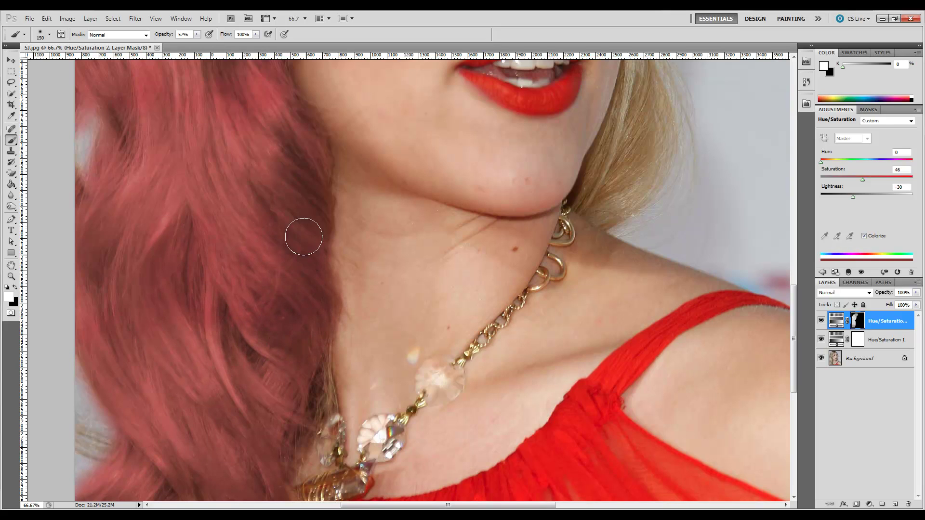
pyautogui.scroll(-5, 257, 445)
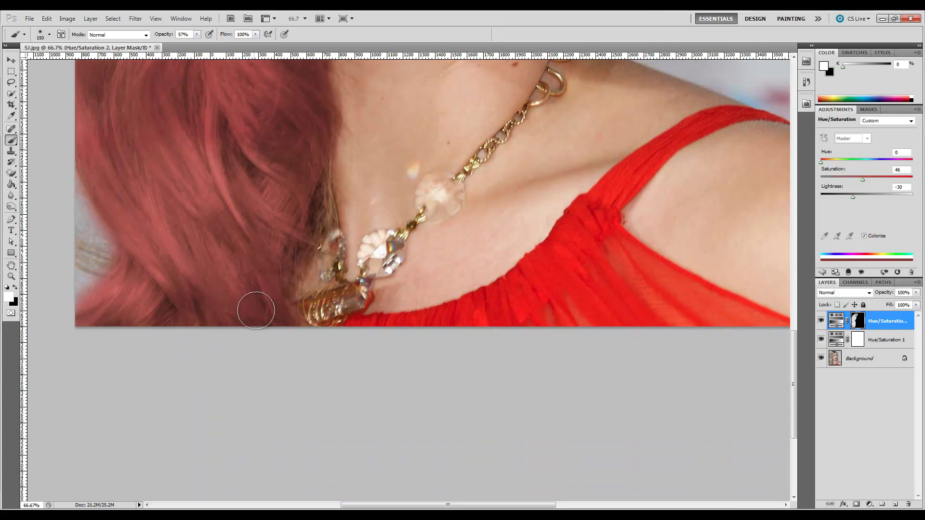
# Brush a second pass on the mask over the crown and the strands along the forehead to strengthen the red
pyautogui.scroll(8, 251, 279)
pyautogui.scroll(9, 229, 269)
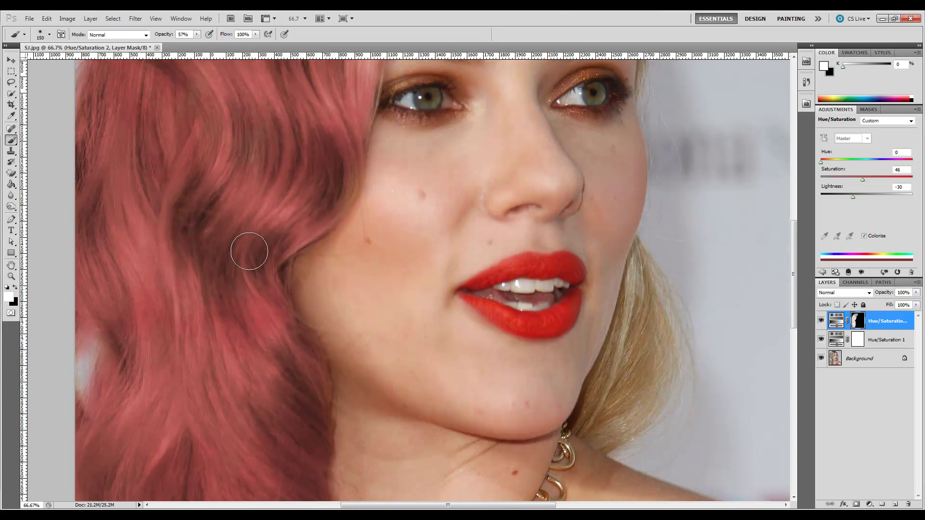
pyautogui.scroll(3, 249, 251)
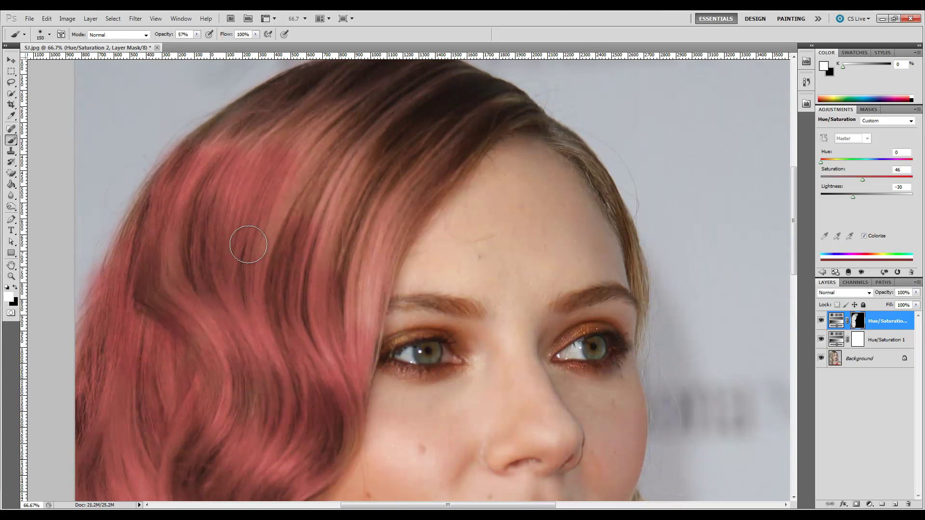
pyautogui.moveTo(358, 211)
pyautogui.mouseDown()
pyautogui.moveTo(277, 256)
pyautogui.moveTo(347, 166)
pyautogui.moveTo(266, 318)
pyautogui.moveTo(317, 251)
pyautogui.moveTo(352, 368)
pyautogui.moveTo(376, 263)
pyautogui.mouseUp()
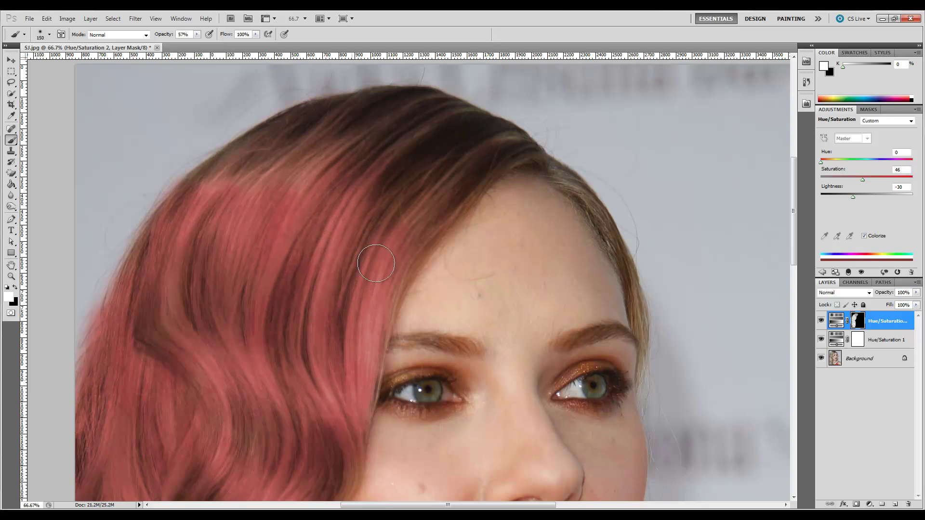
pyautogui.moveTo(303, 186)
pyautogui.mouseDown()
pyautogui.moveTo(371, 142)
pyautogui.moveTo(338, 138)
pyautogui.moveTo(215, 185)
pyautogui.moveTo(306, 125)
pyautogui.moveTo(348, 118)
pyautogui.moveTo(435, 113)
pyautogui.moveTo(481, 146)
pyautogui.moveTo(502, 146)
pyautogui.mouseUp()
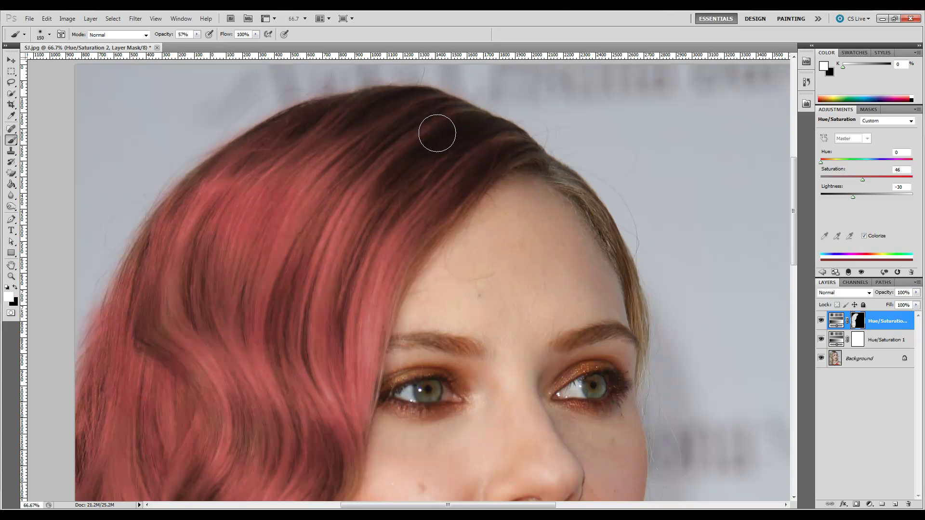
# Paint the mask over the narrow hair strip along the far temple with a smaller brush, and clean the background spill with black
pyautogui.press('[')
pyautogui.press('[')
pyautogui.press('[')
pyautogui.press('[')
pyautogui.press('[')
pyautogui.moveTo(543, 167)
pyautogui.mouseDown()
pyautogui.moveTo(572, 190)
pyautogui.moveTo(566, 168)
pyautogui.moveTo(548, 163)
pyautogui.moveTo(575, 179)
pyautogui.moveTo(549, 141)
pyautogui.moveTo(618, 176)
pyautogui.moveTo(584, 164)
pyautogui.moveTo(581, 188)
pyautogui.moveTo(618, 249)
pyautogui.moveTo(643, 360)
pyautogui.moveTo(637, 303)
pyautogui.mouseUp()
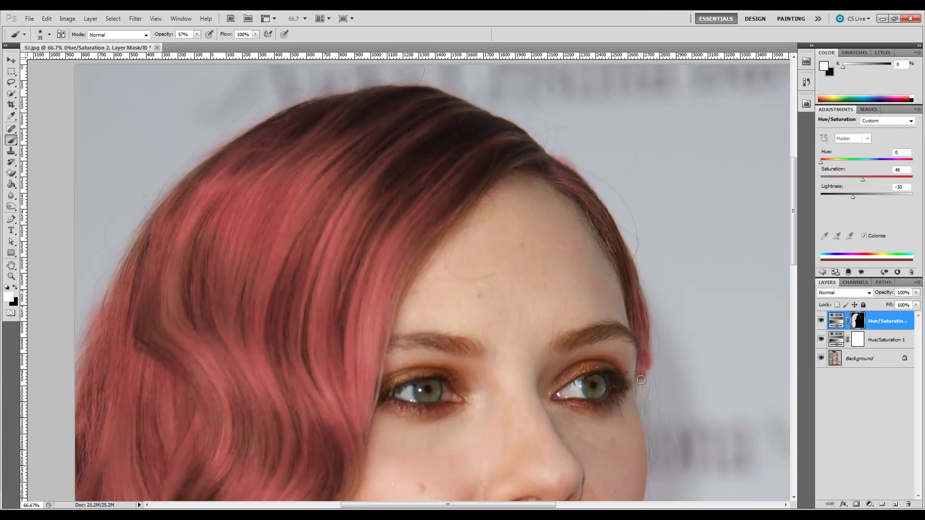
pyautogui.click(17, 288)
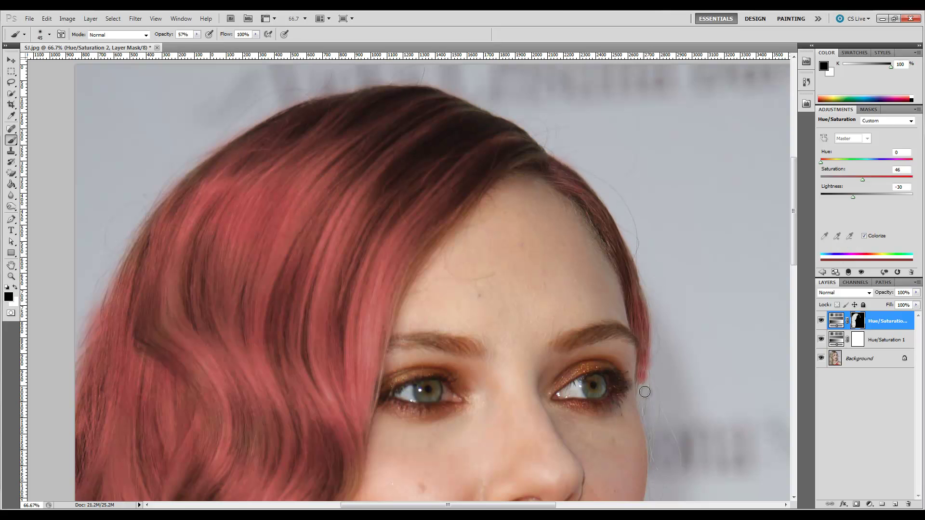
pyautogui.click(15, 288)
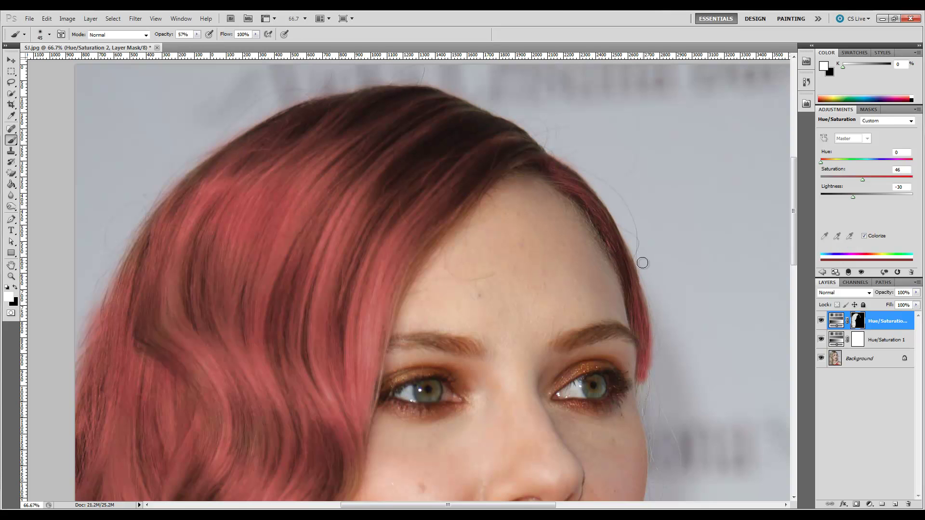
# Paint white on the mask over both eyebrows with a 45 px brush to tint them like the hair
pyautogui.scroll(-1, 593, 347)
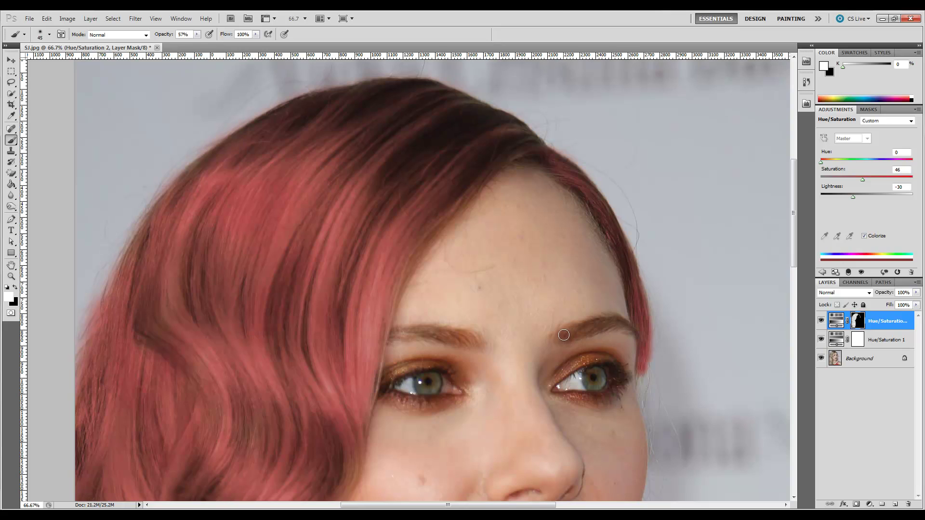
pyautogui.moveTo(564, 334); pyautogui.dragTo(594, 325)
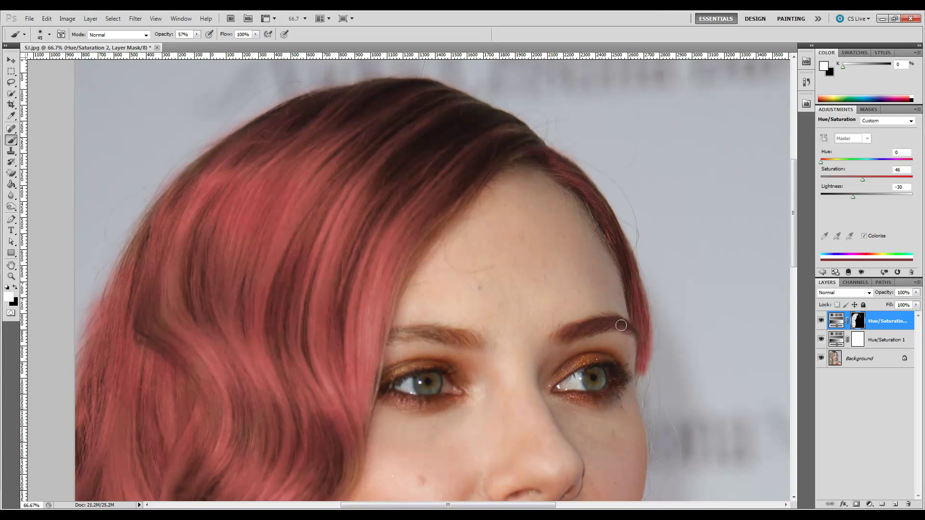
pyautogui.moveTo(471, 345); pyautogui.dragTo(414, 334)
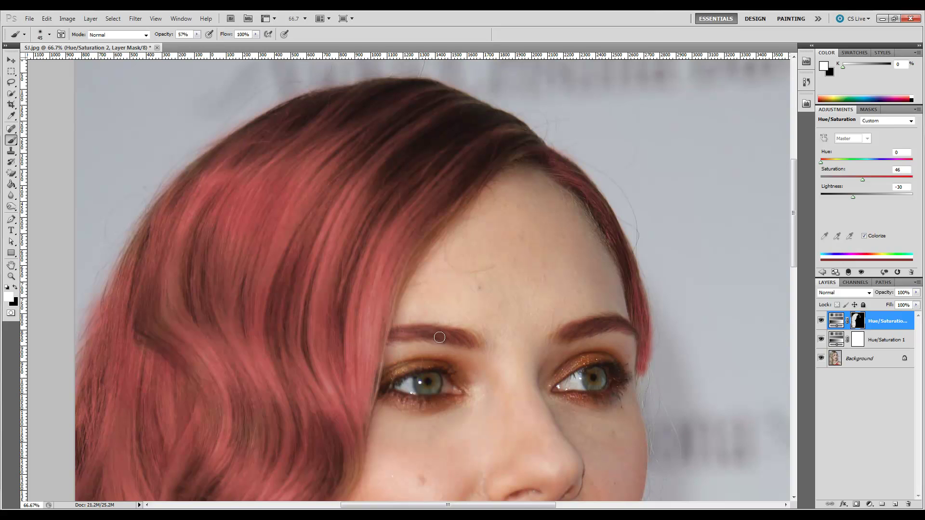
# Paint the mask over the remaining blonde hair behind the far jaw with an 80 px and a 70 px brush
pyautogui.scroll(-10, 471, 353)
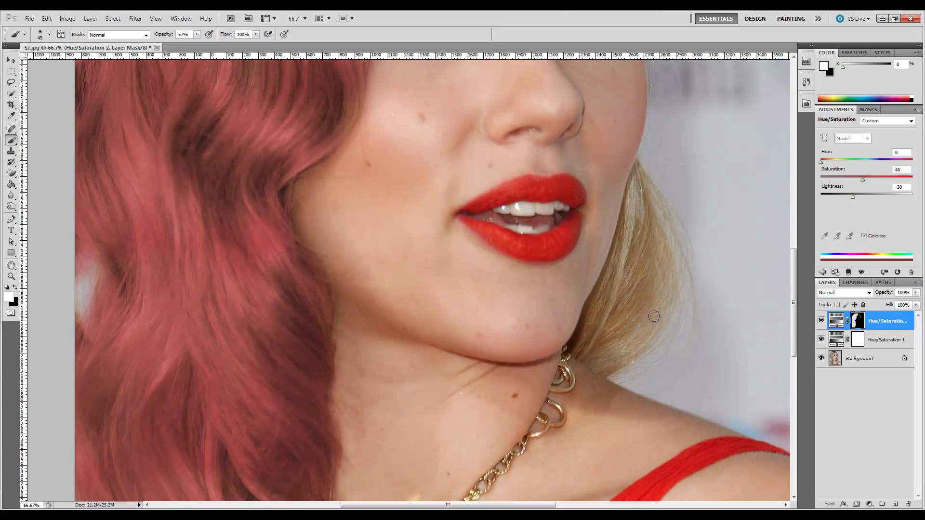
pyautogui.press(']')
pyautogui.press(']')
pyautogui.moveTo(634, 313)
pyautogui.mouseDown()
pyautogui.moveTo(629, 274)
pyautogui.moveTo(586, 325)
pyautogui.moveTo(616, 268)
pyautogui.moveTo(583, 343)
pyautogui.moveTo(606, 369)
pyautogui.moveTo(584, 353)
pyautogui.moveTo(653, 314)
pyautogui.moveTo(615, 359)
pyautogui.moveTo(663, 321)
pyautogui.moveTo(632, 336)
pyautogui.moveTo(646, 285)
pyautogui.moveTo(614, 335)
pyautogui.moveTo(634, 294)
pyautogui.moveTo(595, 336)
pyautogui.moveTo(661, 264)
pyautogui.moveTo(680, 302)
pyautogui.moveTo(670, 218)
pyautogui.moveTo(662, 251)
pyautogui.moveTo(657, 213)
pyautogui.moveTo(655, 254)
pyautogui.moveTo(644, 194)
pyautogui.moveTo(621, 263)
pyautogui.moveTo(641, 179)
pyautogui.moveTo(659, 224)
pyautogui.moveTo(651, 194)
pyautogui.moveTo(659, 286)
pyautogui.moveTo(646, 225)
pyautogui.moveTo(635, 279)
pyautogui.moveTo(654, 314)
pyautogui.moveTo(655, 249)
pyautogui.moveTo(676, 287)
pyautogui.moveTo(650, 336)
pyautogui.moveTo(625, 355)
pyautogui.mouseUp()
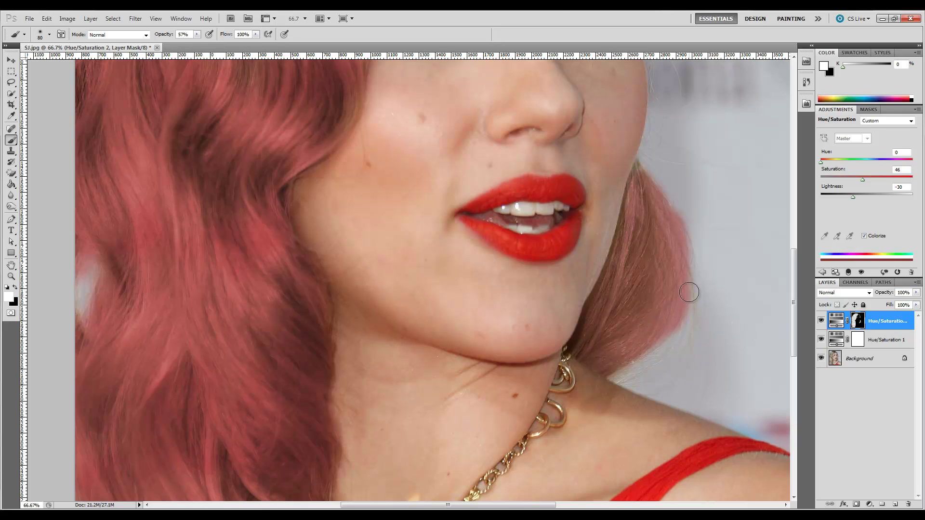
pyautogui.press(']')
pyautogui.press(']')
pyautogui.press('[')
pyautogui.press('[')
pyautogui.moveTo(636, 179)
pyautogui.mouseDown()
pyautogui.moveTo(643, 284)
pyautogui.moveTo(637, 259)
pyautogui.moveTo(630, 275)
pyautogui.moveTo(634, 251)
pyautogui.moveTo(612, 275)
pyautogui.moveTo(640, 221)
pyautogui.moveTo(627, 239)
pyautogui.moveTo(627, 229)
pyautogui.moveTo(643, 216)
pyautogui.moveTo(659, 256)
pyautogui.moveTo(664, 228)
pyautogui.moveTo(681, 248)
pyautogui.moveTo(649, 190)
pyautogui.moveTo(670, 229)
pyautogui.moveTo(668, 283)
pyautogui.moveTo(650, 327)
pyautogui.moveTo(676, 264)
pyautogui.moveTo(676, 310)
pyautogui.moveTo(615, 360)
pyautogui.moveTo(580, 352)
pyautogui.moveTo(613, 290)
pyautogui.moveTo(591, 315)
pyautogui.moveTo(650, 287)
pyautogui.moveTo(611, 326)
pyautogui.moveTo(648, 318)
pyautogui.mouseUp()
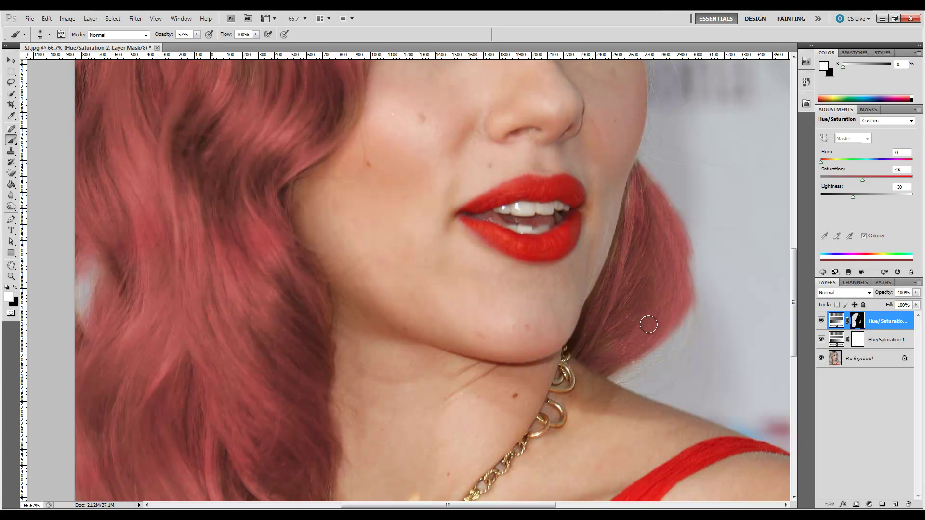
pyautogui.moveTo(654, 227)
pyautogui.mouseDown()
pyautogui.moveTo(639, 187)
pyautogui.moveTo(616, 261)
pyautogui.mouseUp()
pyautogui.moveTo(642, 191); pyautogui.dragTo(653, 210)
# Fit the photo on screen and darken the hair colour layer to a lightness of -54
pyautogui.click(12, 277)
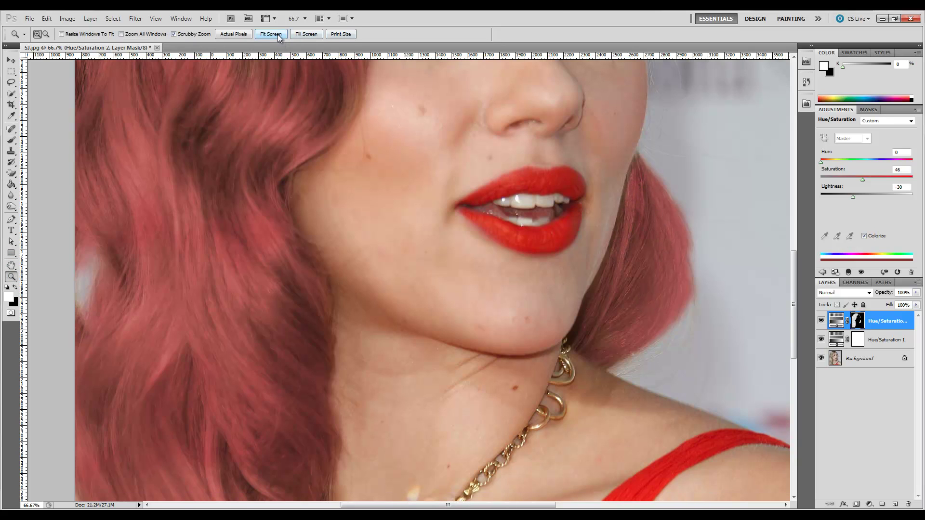
pyautogui.click(271, 35)
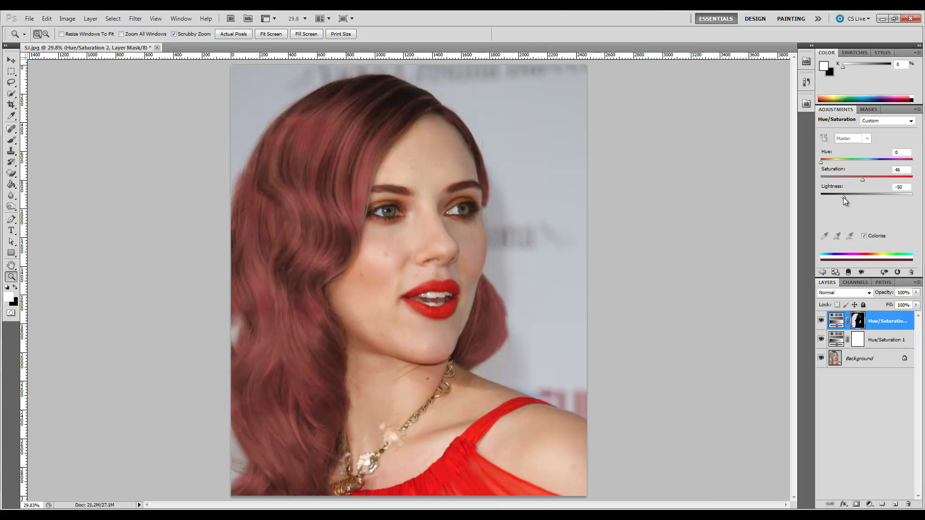
pyautogui.moveTo(844, 199); pyautogui.dragTo(839, 198)
# Add a colorized Hue/Saturation layer with hue 305, saturation 61 and lightness +33, and invert its mask to black
pyautogui.click(865, 506)
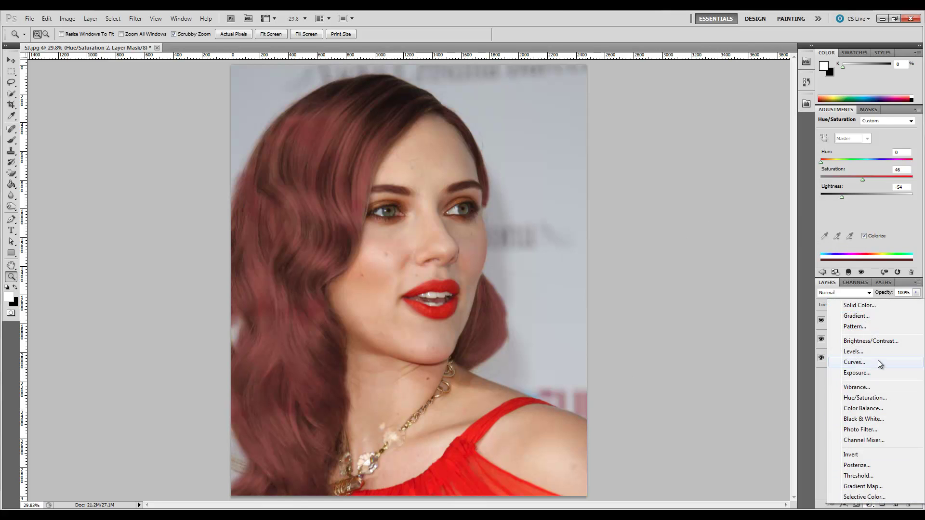
pyautogui.click(865, 398)
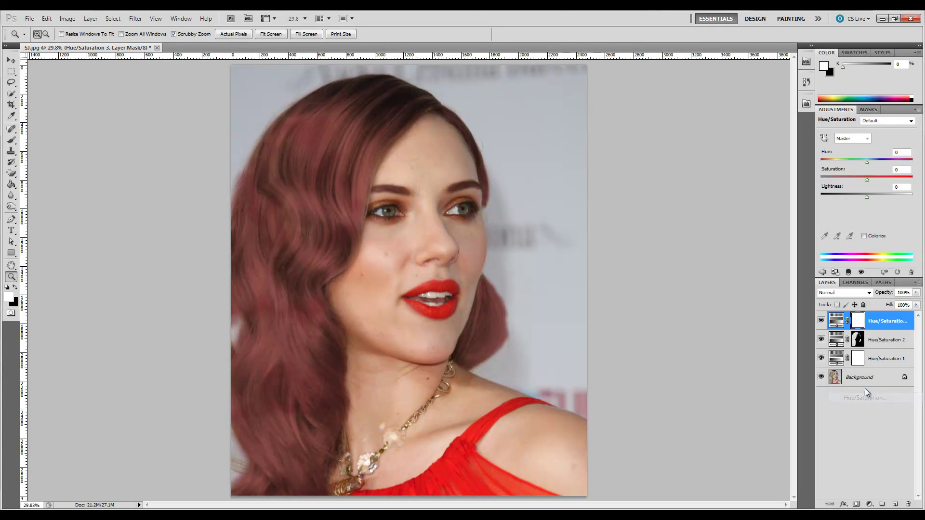
pyautogui.click(873, 324)
pyautogui.click(865, 235)
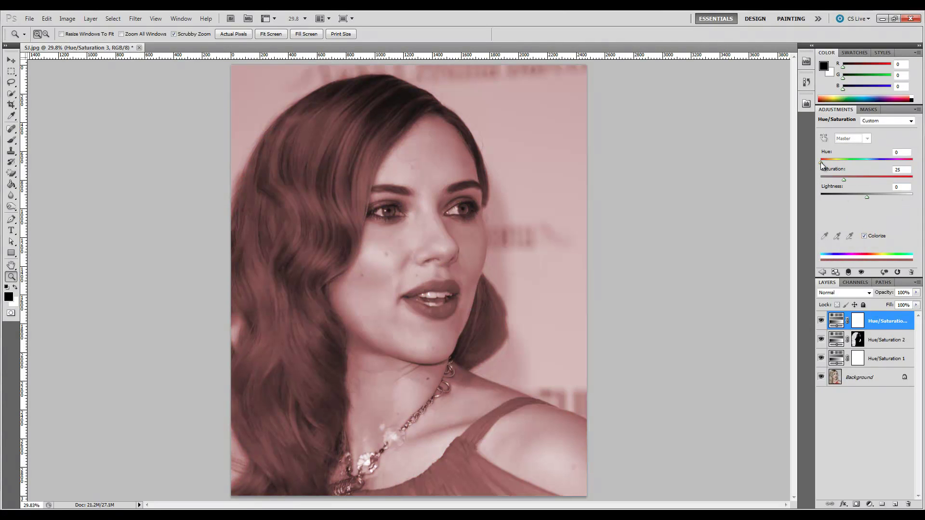
pyautogui.moveTo(822, 163); pyautogui.dragTo(894, 163)
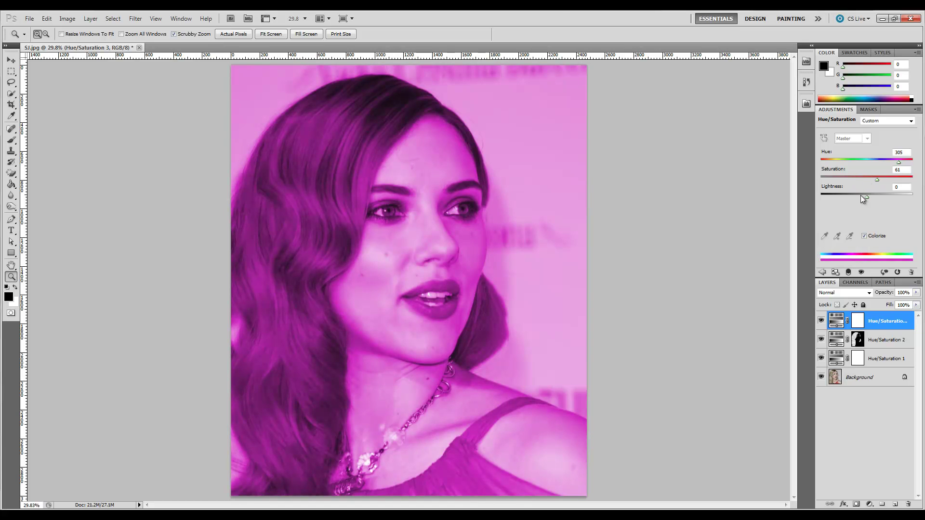
pyautogui.moveTo(867, 198); pyautogui.dragTo(882, 196)
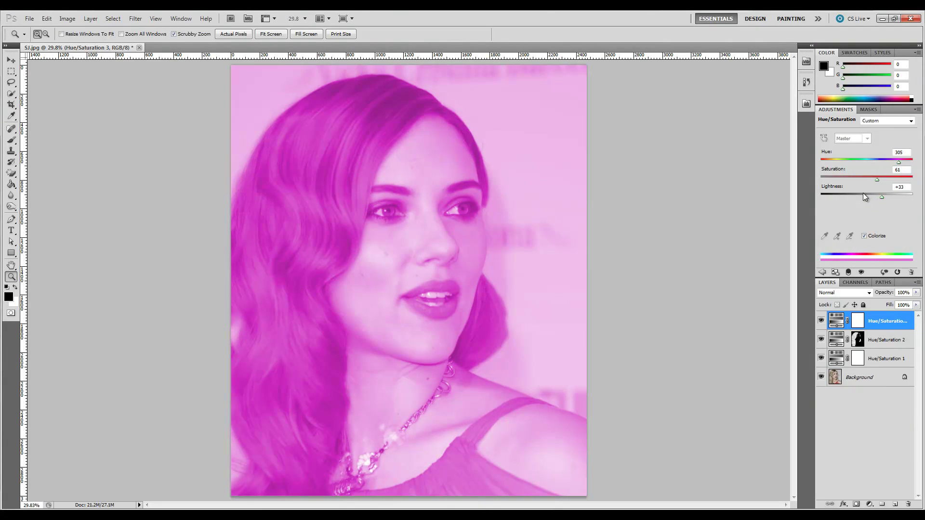
pyautogui.click(862, 323)
pyautogui.hotkey('ctrl', 'i')
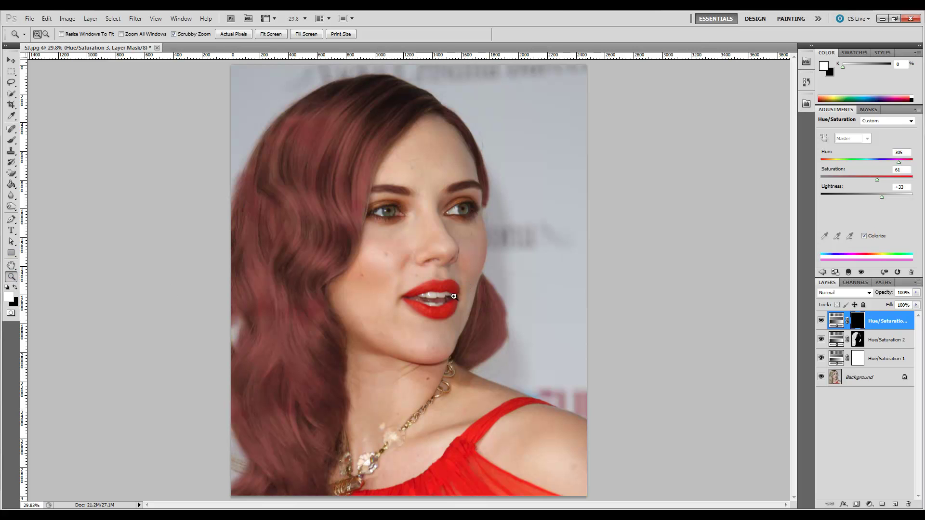
# Paint white on the new layer's mask over the upper and lower lips with a 45 px brush
pyautogui.moveTo(454, 297); pyautogui.dragTo(452, 293)
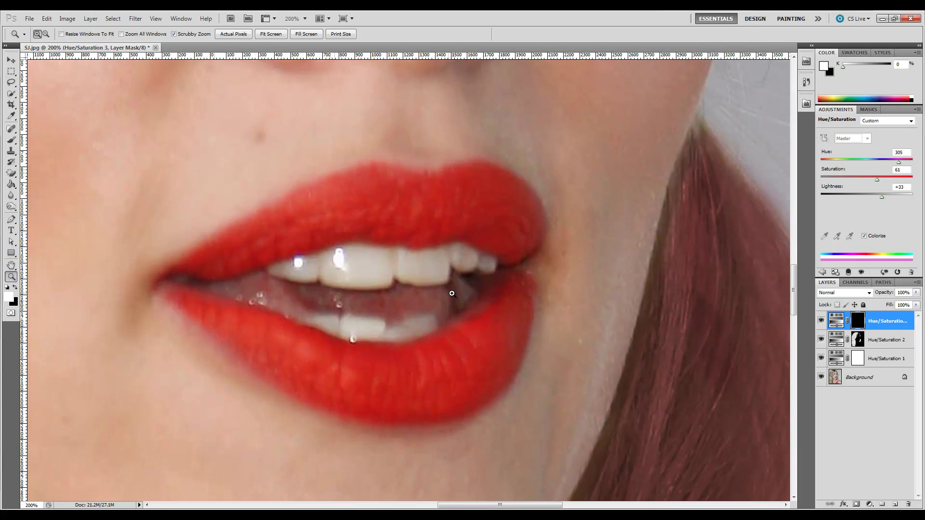
pyautogui.click(11, 140)
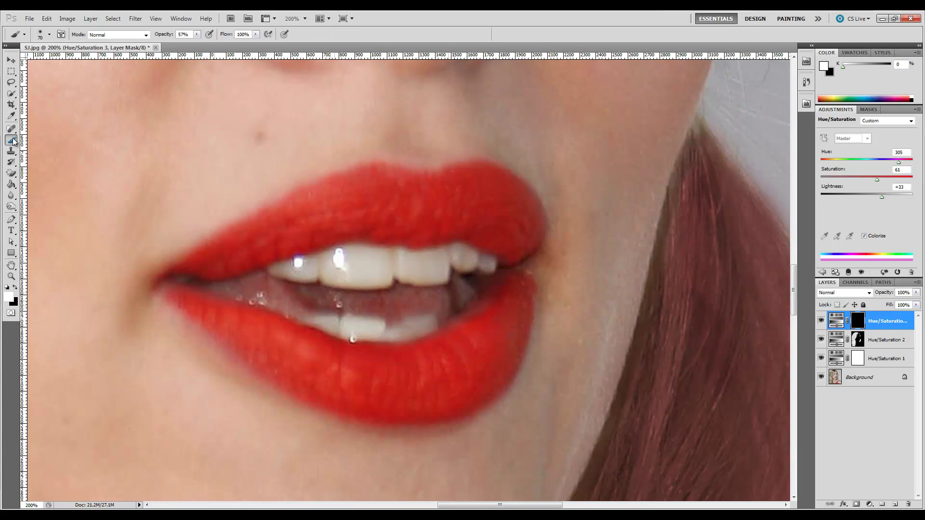
pyautogui.press('[')
pyautogui.press('[')
pyautogui.press('[')
pyautogui.moveTo(456, 208)
pyautogui.mouseDown()
pyautogui.moveTo(392, 214)
pyautogui.moveTo(467, 212)
pyautogui.moveTo(510, 226)
pyautogui.moveTo(510, 201)
pyautogui.moveTo(462, 191)
pyautogui.moveTo(495, 181)
pyautogui.moveTo(455, 184)
pyautogui.moveTo(484, 176)
pyautogui.moveTo(426, 191)
pyautogui.moveTo(399, 186)
pyautogui.moveTo(470, 191)
pyautogui.moveTo(376, 177)
pyautogui.moveTo(265, 227)
pyautogui.moveTo(298, 207)
pyautogui.moveTo(368, 192)
pyautogui.moveTo(308, 206)
pyautogui.moveTo(374, 211)
pyautogui.moveTo(302, 224)
pyautogui.moveTo(382, 215)
pyautogui.moveTo(421, 219)
pyautogui.moveTo(367, 222)
pyautogui.moveTo(474, 226)
pyautogui.moveTo(511, 246)
pyautogui.moveTo(528, 233)
pyautogui.moveTo(506, 193)
pyautogui.moveTo(527, 218)
pyautogui.moveTo(448, 204)
pyautogui.moveTo(348, 212)
pyautogui.moveTo(266, 239)
pyautogui.moveTo(336, 225)
pyautogui.moveTo(212, 261)
pyautogui.mouseUp()
pyautogui.moveTo(452, 355)
pyautogui.mouseDown()
pyautogui.moveTo(425, 370)
pyautogui.moveTo(490, 335)
pyautogui.moveTo(416, 371)
pyautogui.moveTo(487, 338)
pyautogui.moveTo(497, 321)
pyautogui.moveTo(473, 341)
pyautogui.moveTo(511, 284)
pyautogui.moveTo(508, 306)
pyautogui.moveTo(517, 292)
pyautogui.moveTo(498, 335)
pyautogui.moveTo(515, 315)
pyautogui.moveTo(498, 361)
pyautogui.moveTo(485, 375)
pyautogui.moveTo(430, 392)
pyautogui.moveTo(465, 383)
pyautogui.moveTo(503, 354)
pyautogui.moveTo(469, 390)
pyautogui.moveTo(485, 379)
pyautogui.moveTo(440, 407)
pyautogui.moveTo(385, 413)
pyautogui.moveTo(326, 399)
pyautogui.moveTo(186, 291)
pyautogui.mouseUp()
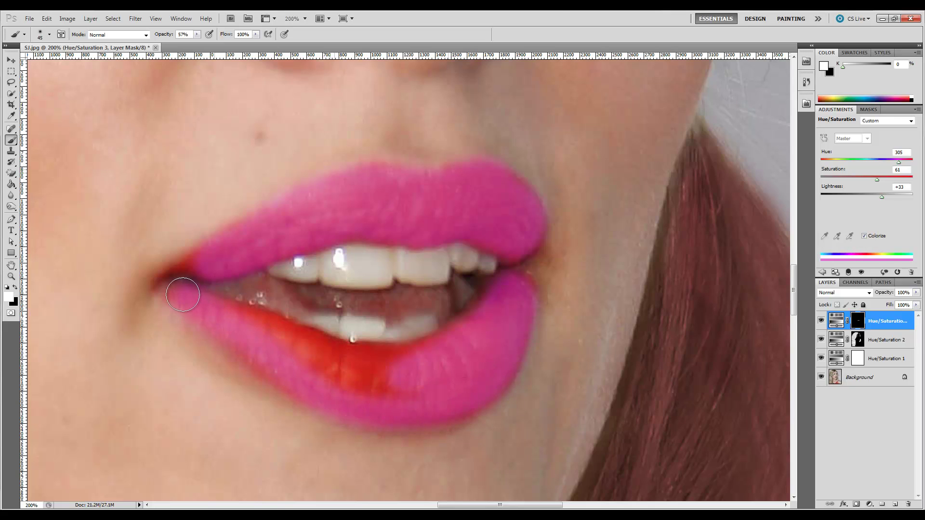
pyautogui.moveTo(273, 347)
pyautogui.mouseDown()
pyautogui.moveTo(413, 385)
pyautogui.moveTo(348, 362)
pyautogui.moveTo(429, 355)
pyautogui.moveTo(339, 350)
pyautogui.moveTo(224, 312)
pyautogui.moveTo(328, 350)
pyautogui.moveTo(458, 369)
pyautogui.moveTo(516, 308)
pyautogui.moveTo(516, 283)
pyautogui.mouseUp()
# Fill in the mouth corner nearest the wavy hair on the mask with a 25 px brush, and tone down the excess with black
pyautogui.press('[')
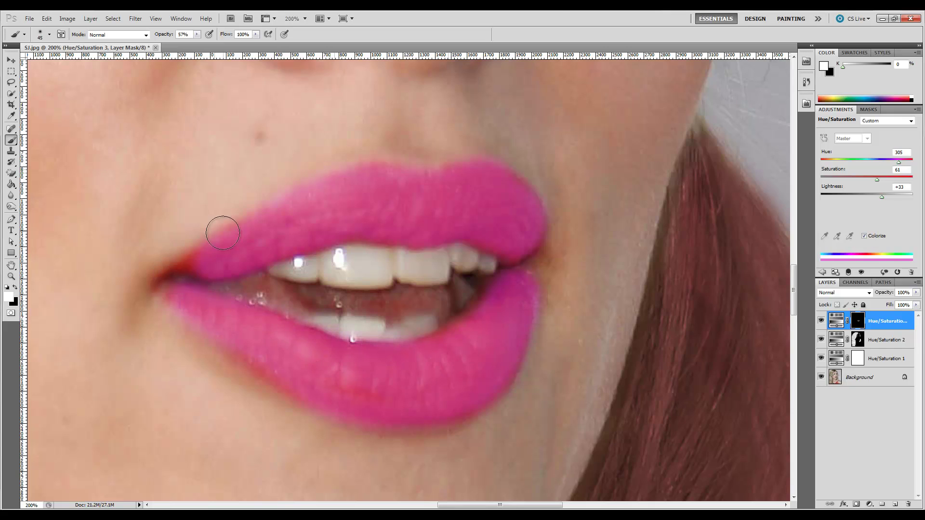
pyautogui.press('[')
pyautogui.press('[')
pyautogui.press('[')
pyautogui.moveTo(182, 265)
pyautogui.mouseDown()
pyautogui.moveTo(206, 255)
pyautogui.moveTo(259, 269)
pyautogui.mouseUp()
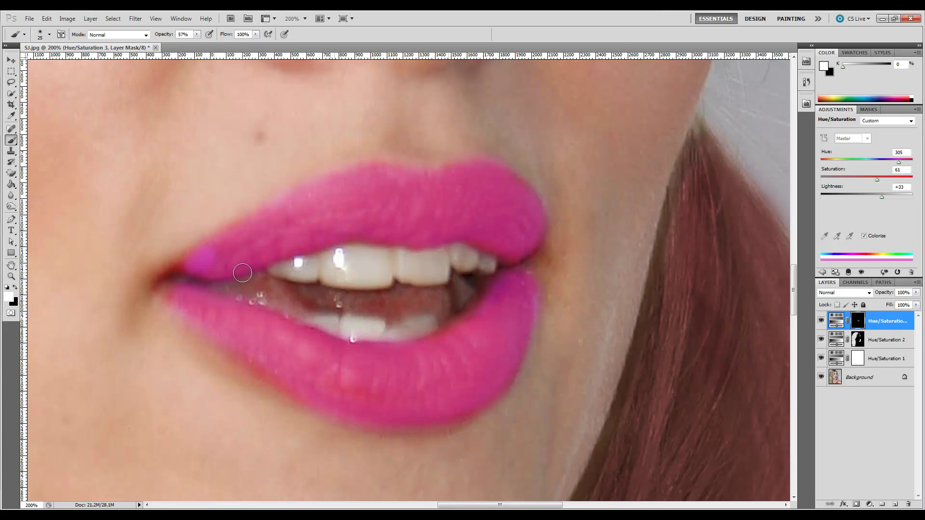
pyautogui.hotkey('ctrl', 'z')
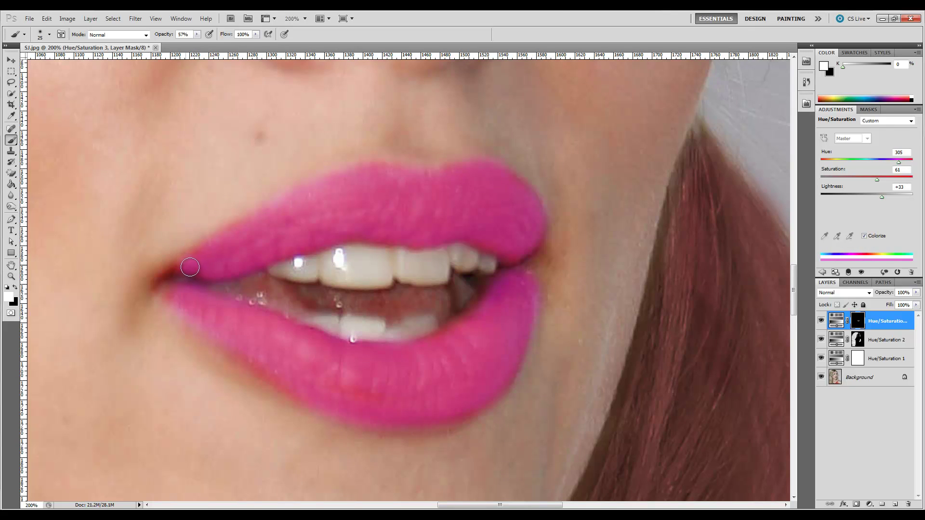
pyautogui.click(181, 265)
pyautogui.click(169, 283)
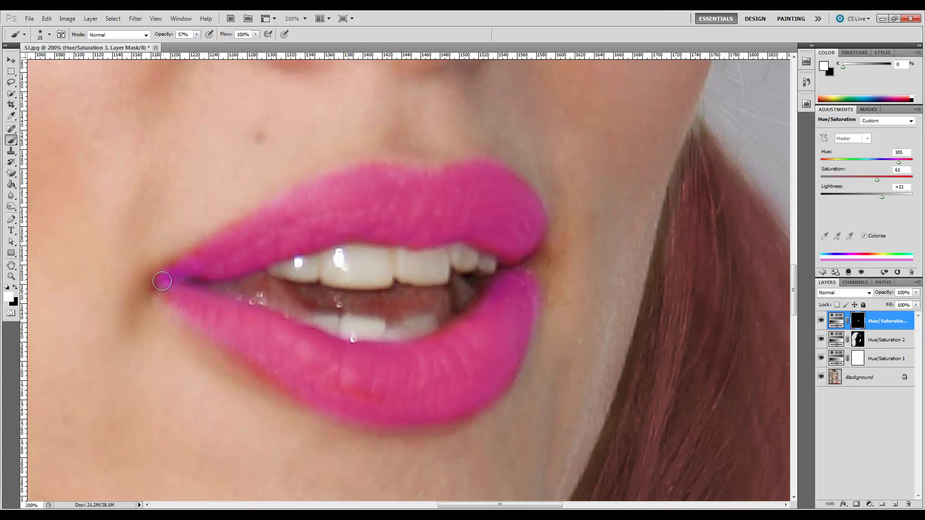
pyautogui.click(15, 288)
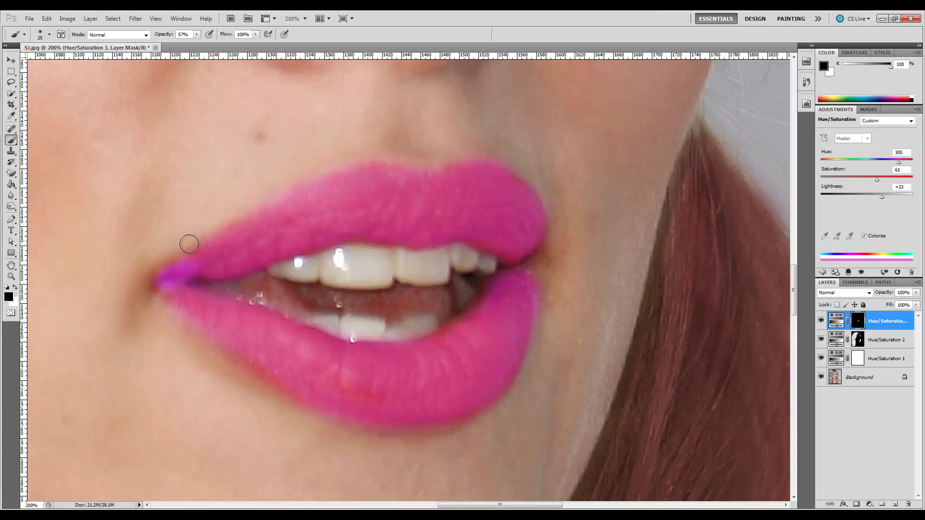
pyautogui.moveTo(156, 267)
pyautogui.mouseDown()
pyautogui.moveTo(136, 288)
pyautogui.moveTo(200, 276)
pyautogui.moveTo(163, 292)
pyautogui.moveTo(179, 277)
pyautogui.moveTo(167, 307)
pyautogui.moveTo(163, 284)
pyautogui.moveTo(191, 283)
pyautogui.moveTo(190, 268)
pyautogui.moveTo(154, 293)
pyautogui.moveTo(173, 281)
pyautogui.mouseUp()
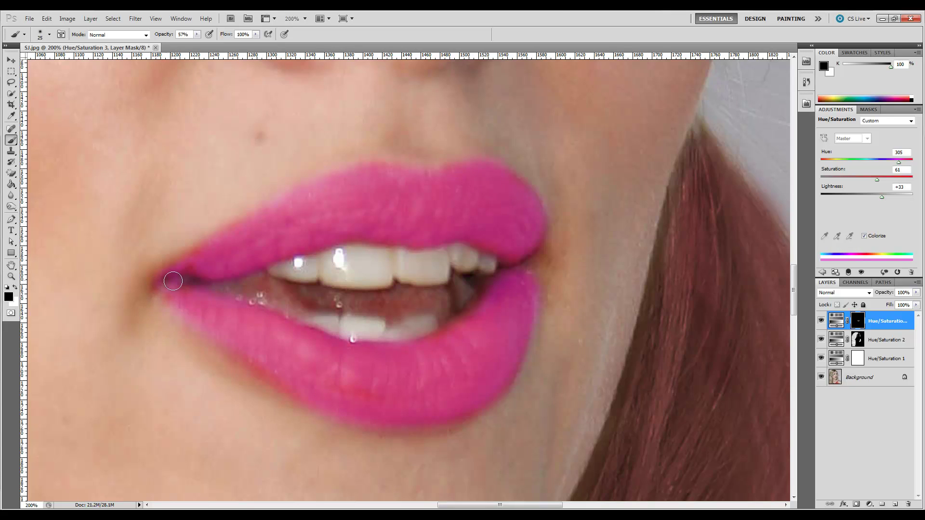
# Soften the lip mask's edges using the Blur tool at 90 px and 100% strength
pyautogui.click(10, 195)
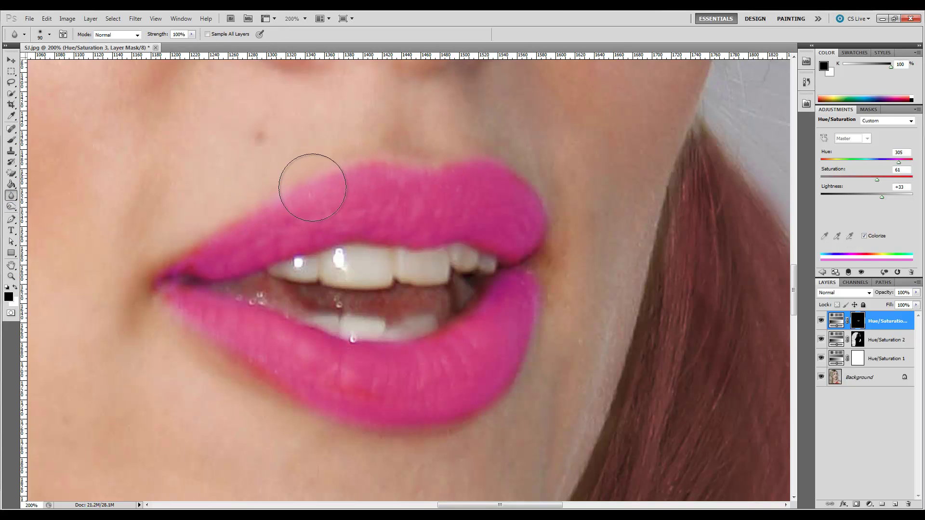
pyautogui.moveTo(193, 291)
pyautogui.mouseDown()
pyautogui.moveTo(368, 389)
pyautogui.moveTo(237, 362)
pyautogui.moveTo(506, 382)
pyautogui.moveTo(541, 350)
pyautogui.moveTo(572, 268)
pyautogui.moveTo(576, 296)
pyautogui.moveTo(585, 231)
pyautogui.mouseUp()
pyautogui.moveTo(467, 214)
pyautogui.mouseDown()
pyautogui.moveTo(420, 188)
pyautogui.moveTo(301, 185)
pyautogui.moveTo(327, 184)
pyautogui.moveTo(357, 212)
pyautogui.moveTo(193, 250)
pyautogui.moveTo(236, 254)
pyautogui.moveTo(253, 277)
pyautogui.moveTo(234, 306)
pyautogui.moveTo(279, 248)
pyautogui.moveTo(422, 266)
pyautogui.moveTo(469, 353)
pyautogui.moveTo(383, 349)
pyautogui.moveTo(556, 280)
pyautogui.moveTo(498, 342)
pyautogui.moveTo(544, 308)
pyautogui.moveTo(508, 373)
pyautogui.moveTo(569, 300)
pyautogui.moveTo(572, 252)
pyautogui.moveTo(532, 305)
pyautogui.mouseUp()
# Fit the photo on screen and reduce the lip colour layer's opacity to 66%
pyautogui.click(11, 277)
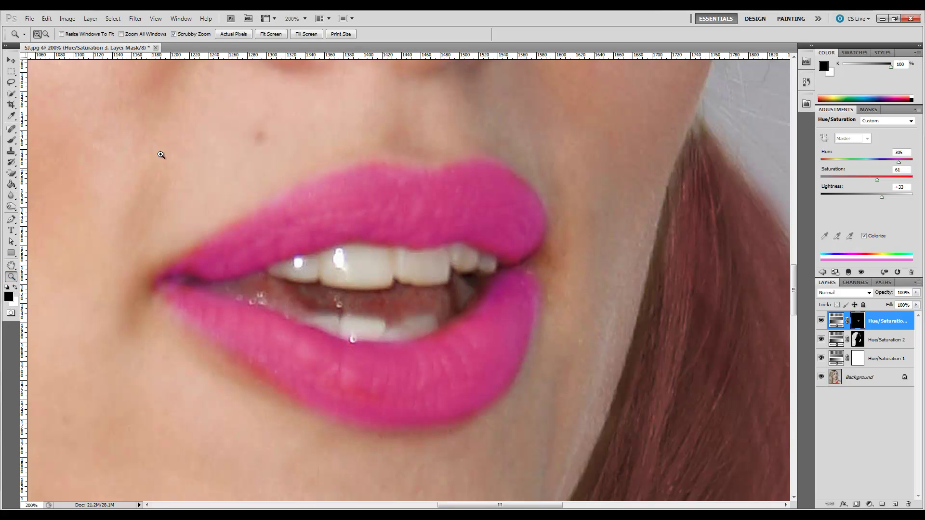
pyautogui.click(283, 35)
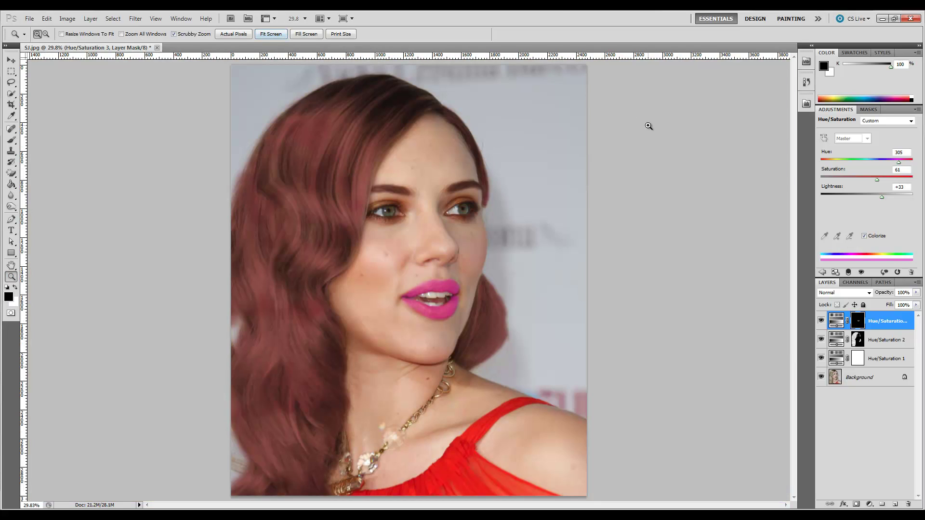
pyautogui.press('6')
pyautogui.press('6')
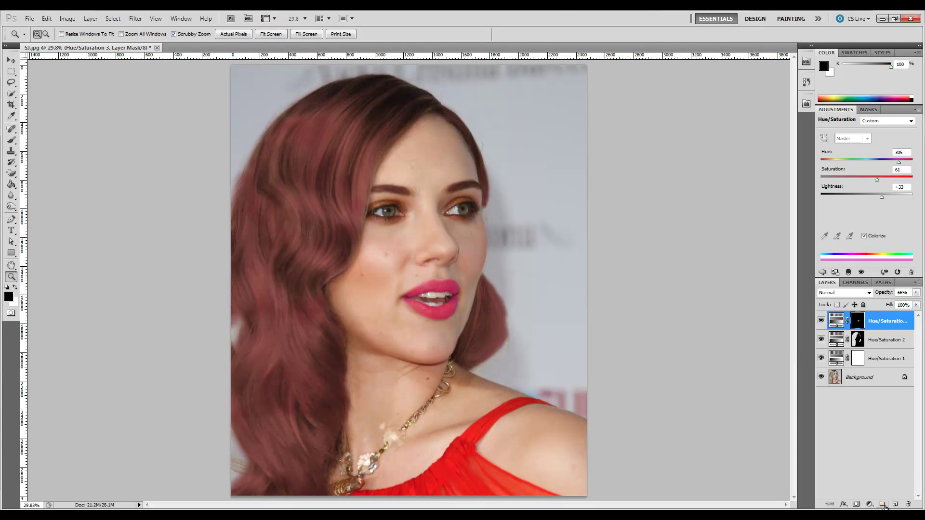
# Add another colorized Hue/Saturation layer with hue 256, saturation 69 and lightness +16
pyautogui.click(870, 504)
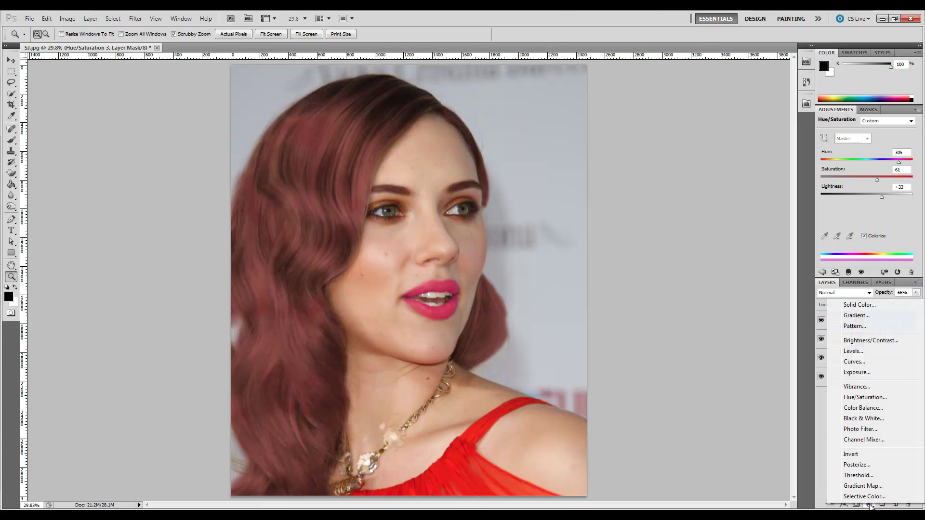
pyautogui.click(865, 398)
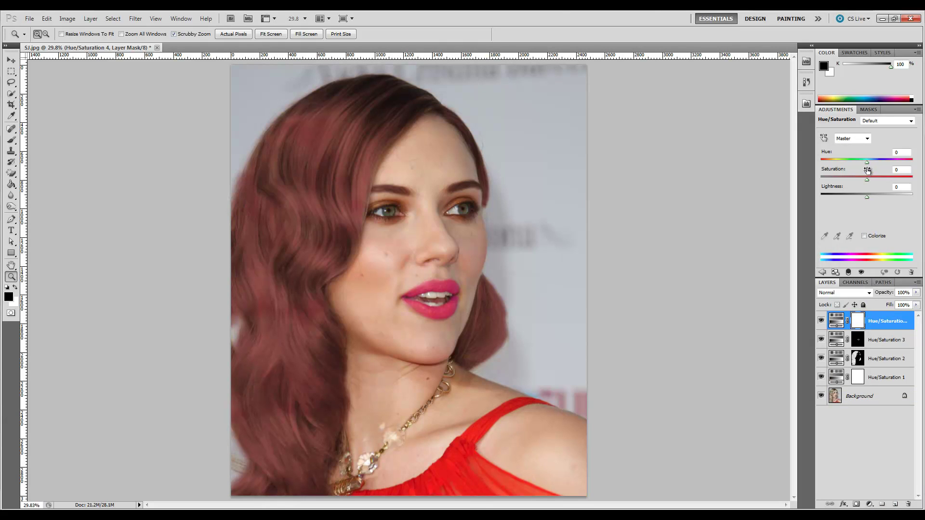
pyautogui.click(863, 236)
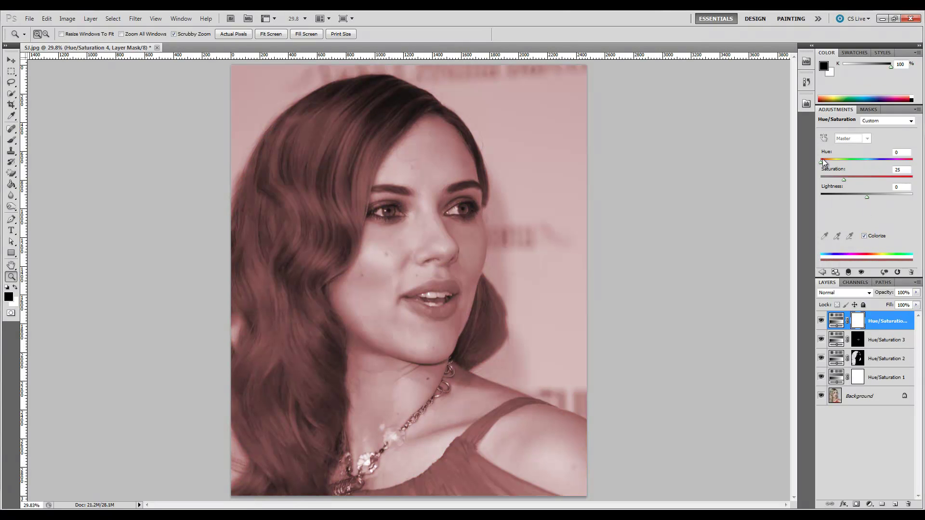
pyautogui.moveTo(822, 164); pyautogui.dragTo(886, 162)
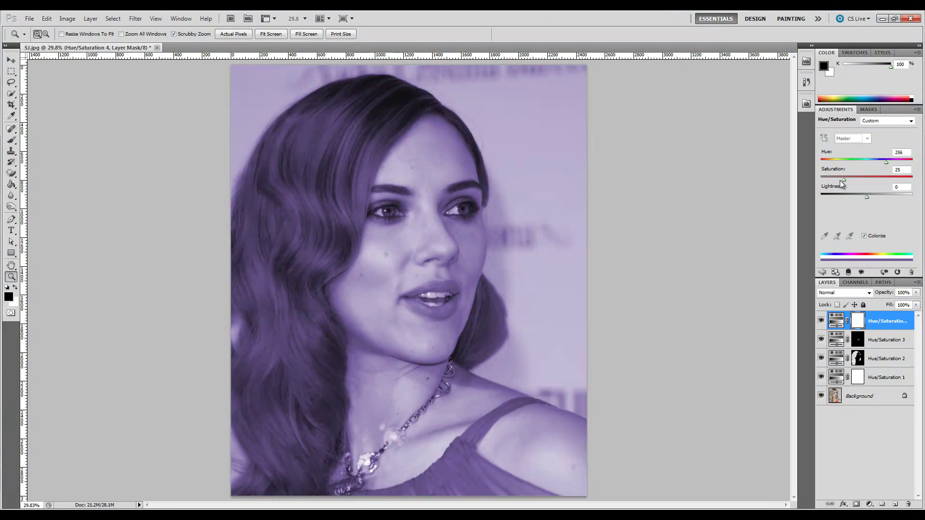
pyautogui.moveTo(844, 179); pyautogui.dragTo(873, 199)
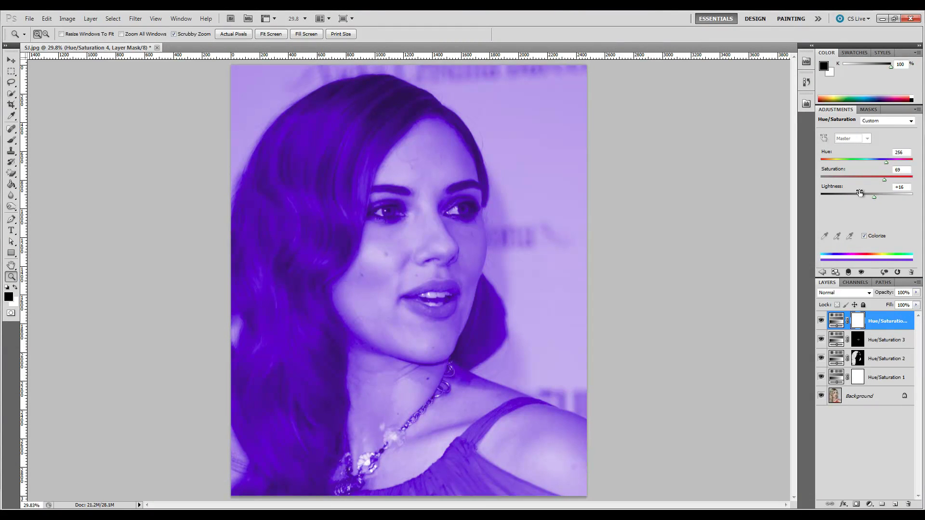
# Invert the new Hue/Saturation layer's mask to black and paint the dress and its strap in with a white 35 px brush
pyautogui.hotkey('ctrl', 'i')
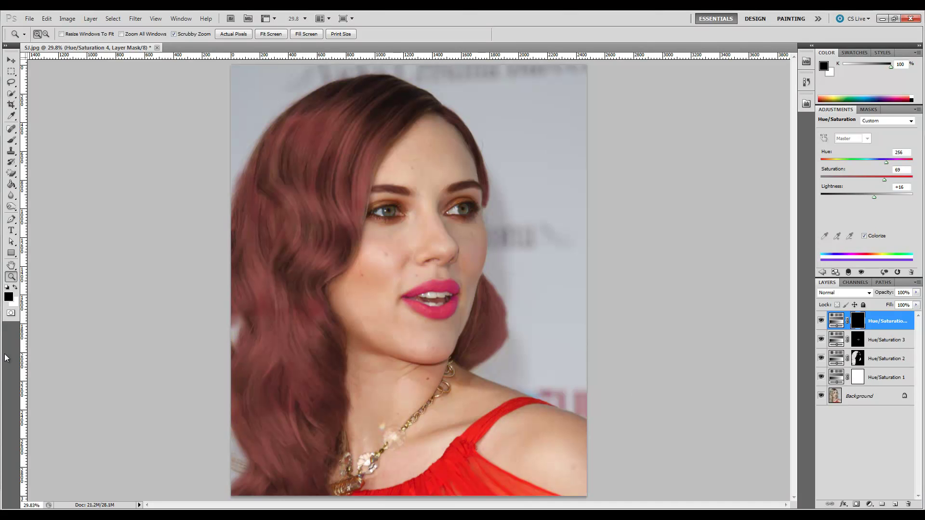
pyautogui.moveTo(470, 492); pyautogui.dragTo(462, 483)
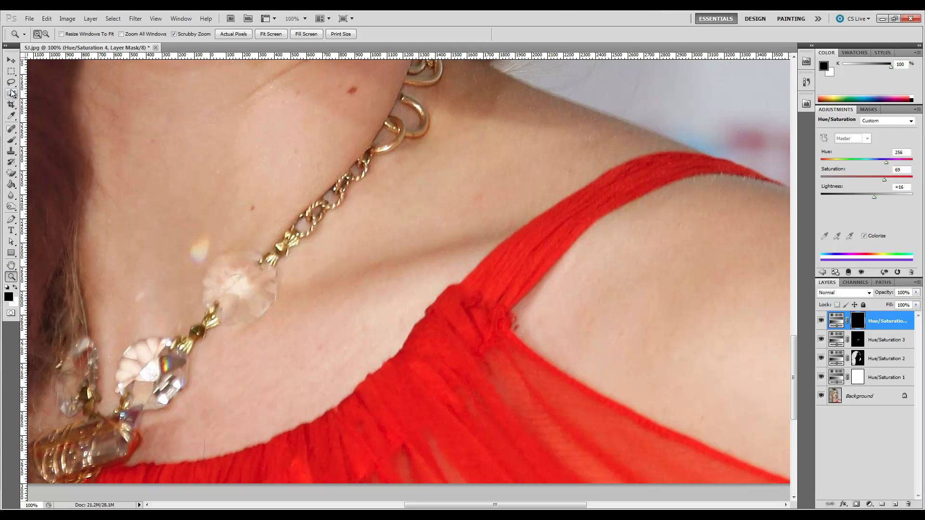
pyautogui.click(10, 141)
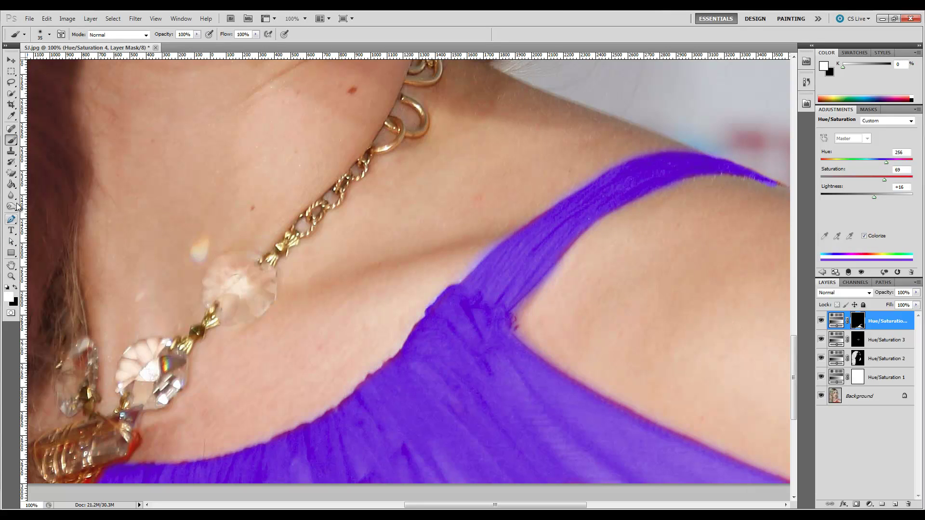
# Soften the dress mask's edges using the Blur tool in Darken mode at 90 px and 100% strength, and fit the photo on screen
pyautogui.click(11, 195)
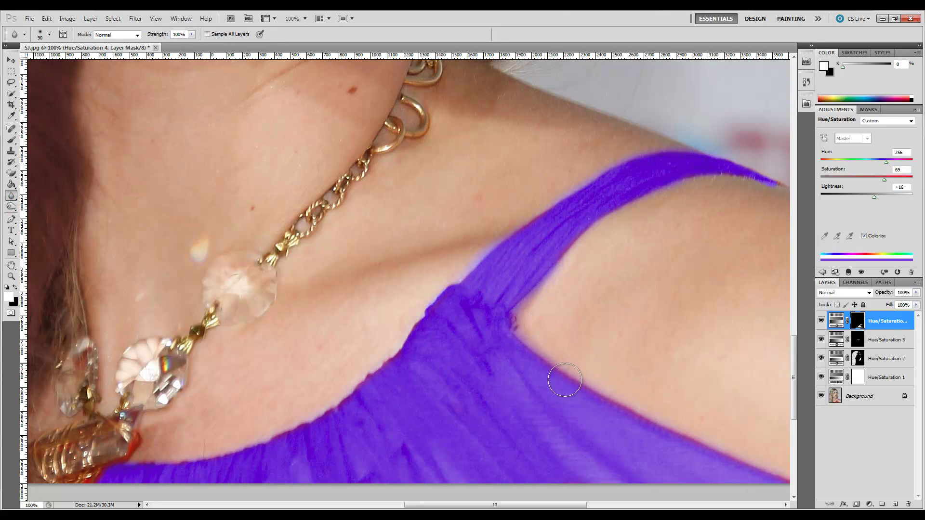
pyautogui.click(138, 35)
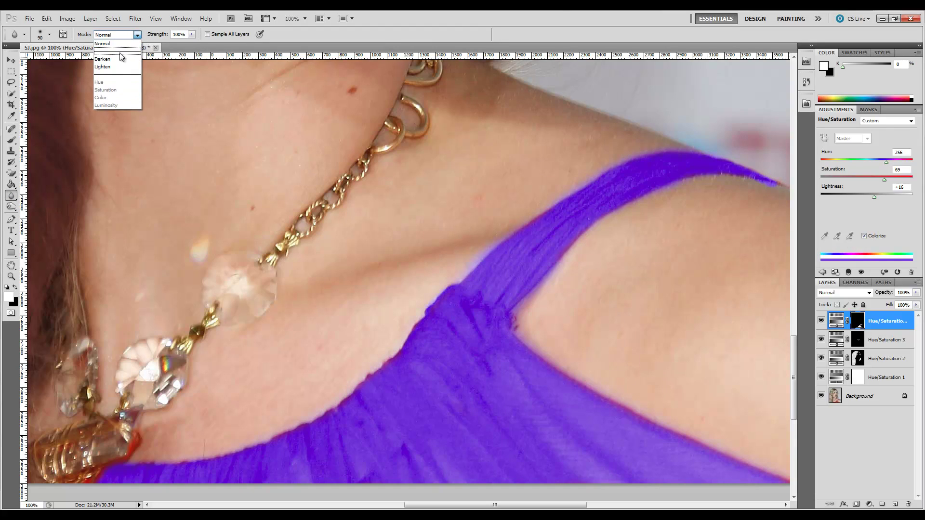
pyautogui.click(118, 60)
pyautogui.moveTo(519, 316)
pyautogui.mouseDown()
pyautogui.moveTo(496, 319)
pyautogui.moveTo(572, 217)
pyautogui.moveTo(585, 247)
pyautogui.moveTo(786, 187)
pyautogui.moveTo(517, 223)
pyautogui.moveTo(549, 199)
pyautogui.moveTo(423, 344)
pyautogui.moveTo(305, 453)
pyautogui.moveTo(395, 377)
pyautogui.moveTo(417, 314)
pyautogui.moveTo(422, 338)
pyautogui.moveTo(228, 459)
pyautogui.moveTo(172, 448)
pyautogui.moveTo(252, 454)
pyautogui.moveTo(7, 496)
pyautogui.mouseUp()
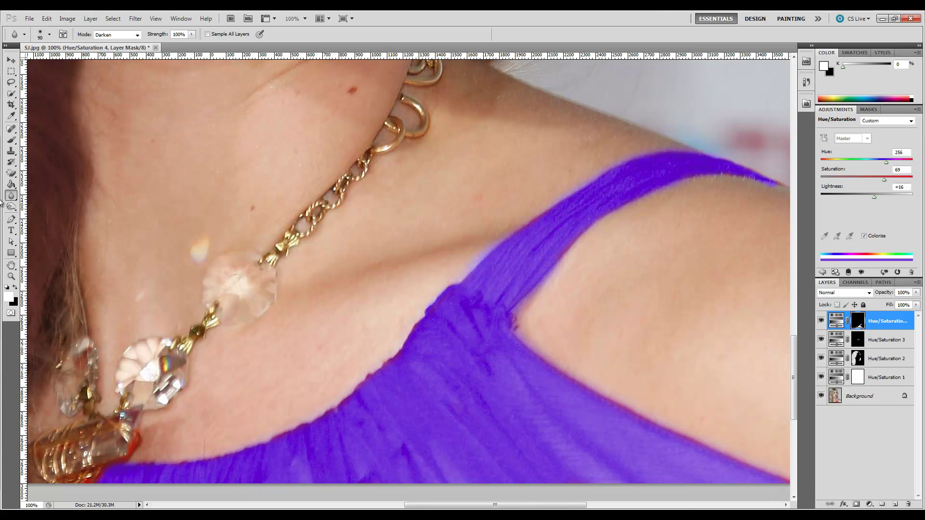
pyautogui.click(10, 277)
pyautogui.click(269, 34)
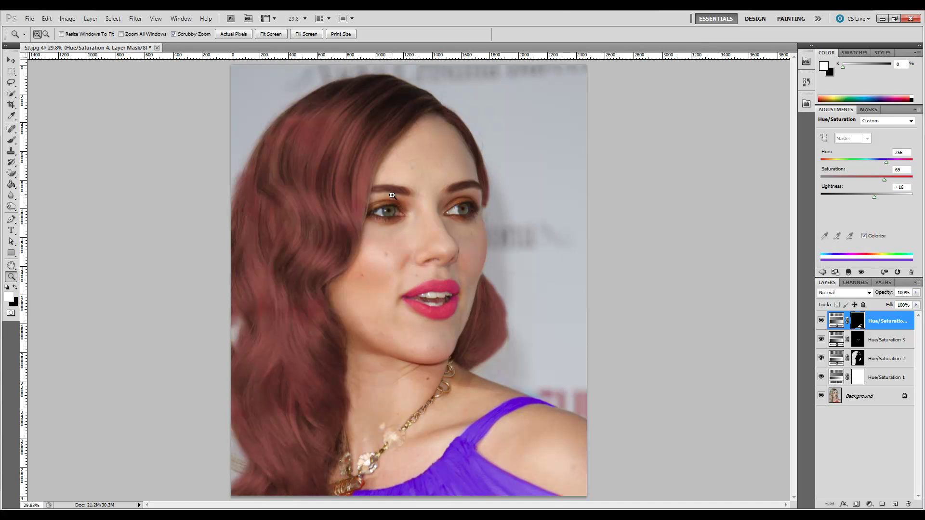
# Remove the blemishes on both cheeks, above the upper lip and on the chin of the Background layer using the Content-Aware Spot Healing Brush at 80 px
pyautogui.click(403, 273)
pyautogui.click(403, 272)
pyautogui.click(403, 272)
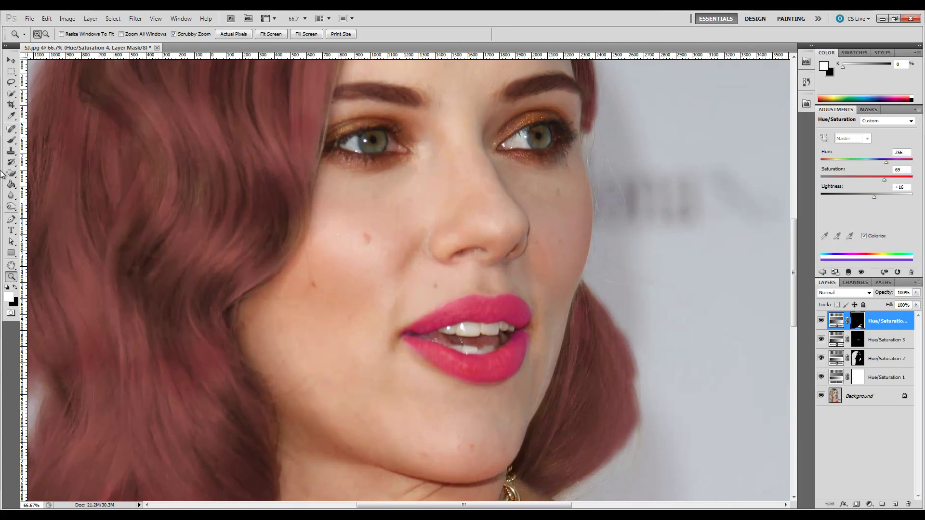
pyautogui.click(11, 130)
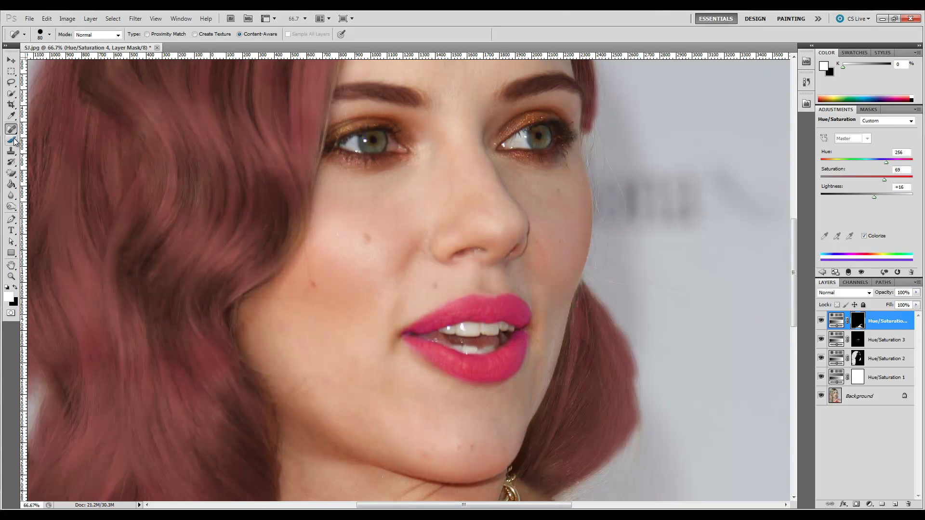
pyautogui.click(882, 397)
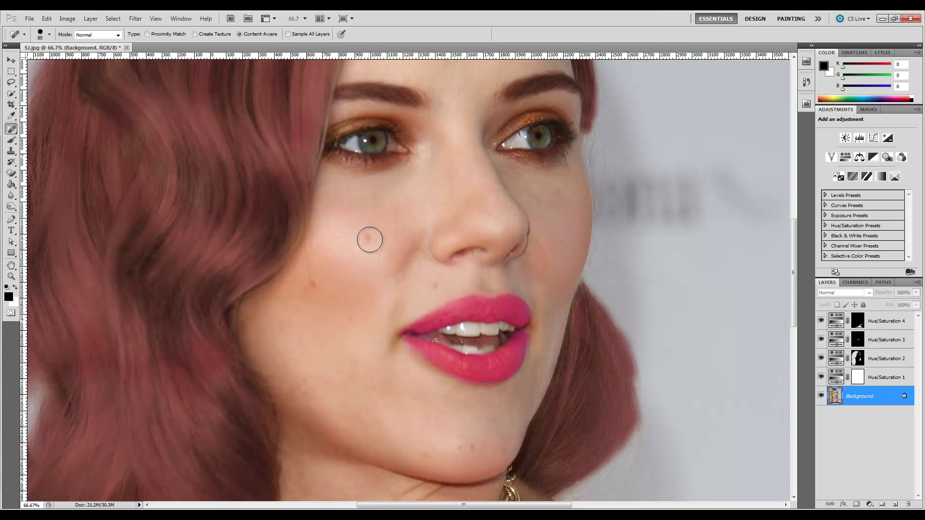
pyautogui.click(367, 238)
pyautogui.click(437, 284)
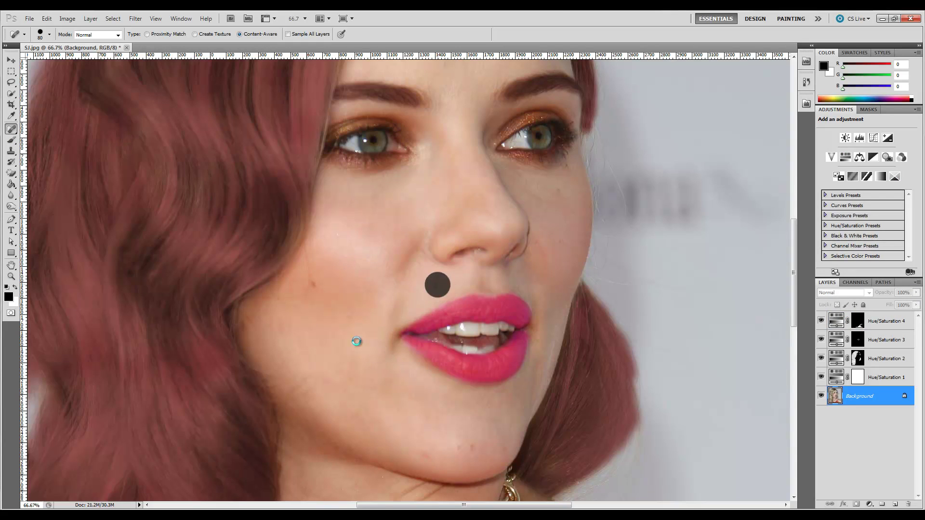
pyautogui.click(321, 291)
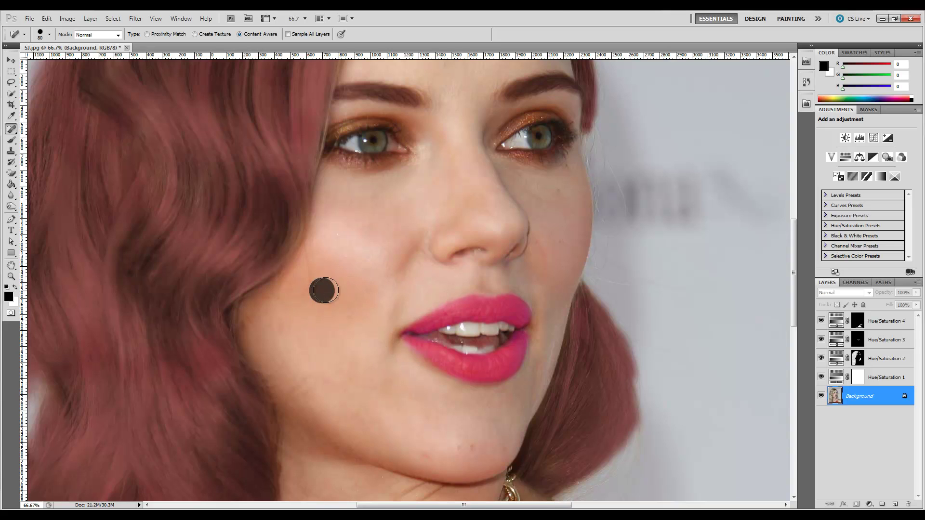
pyautogui.click(561, 193)
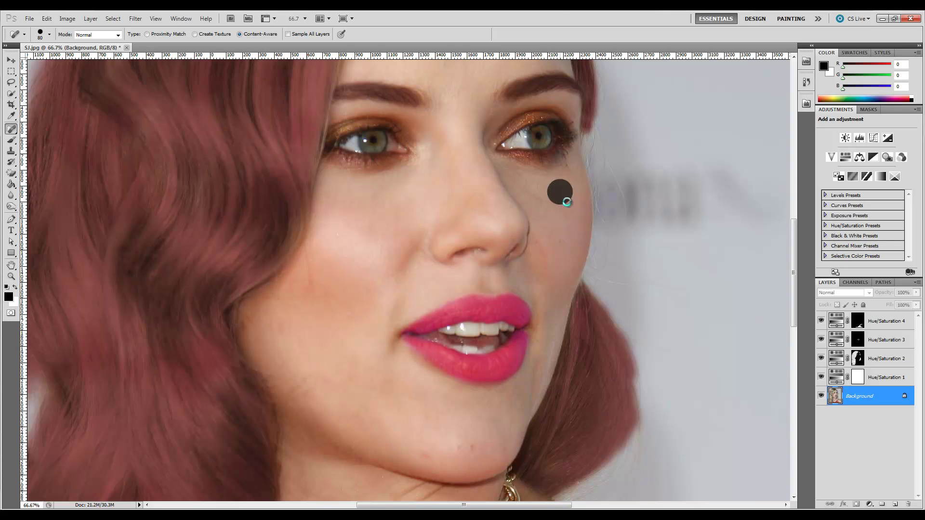
pyautogui.click(562, 244)
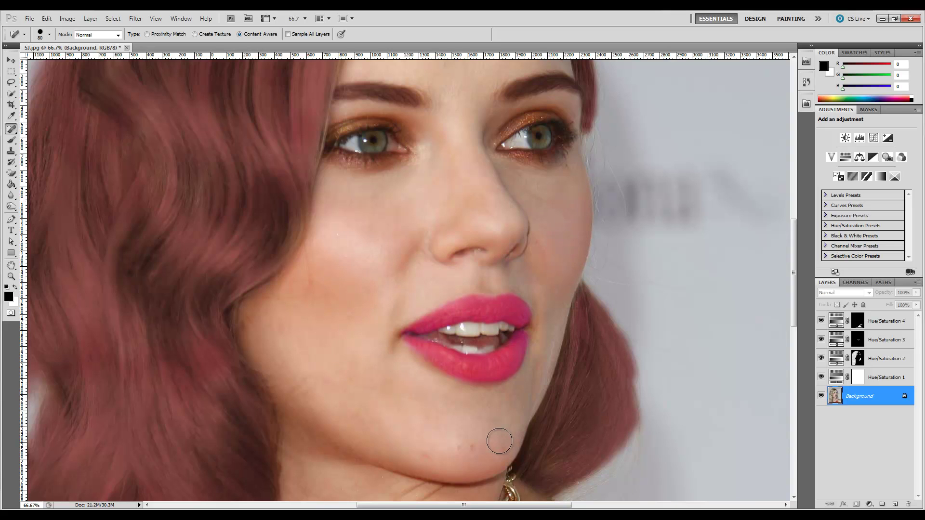
pyautogui.click(420, 455)
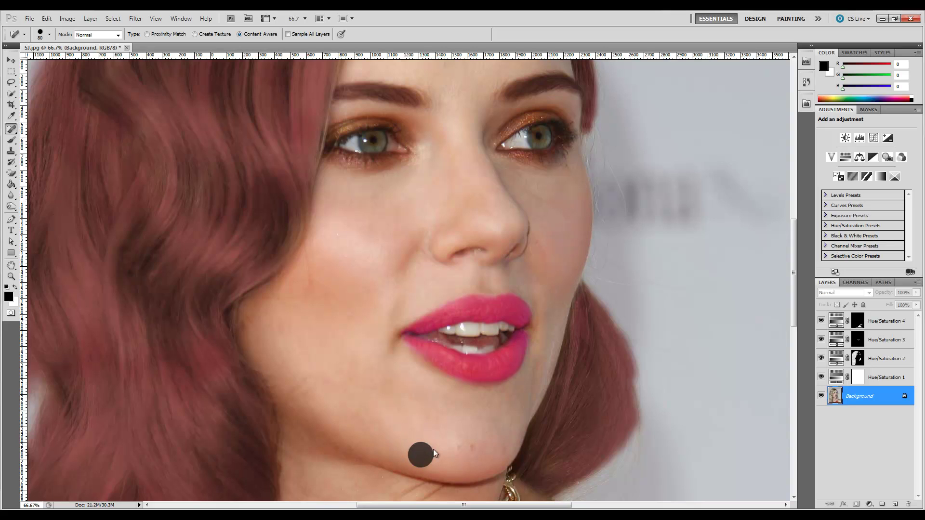
pyautogui.click(469, 446)
# Heal the spots on the neck and the light flare beside the necklace, and fit the photo on screen
pyautogui.scroll(-2, 401, 420)
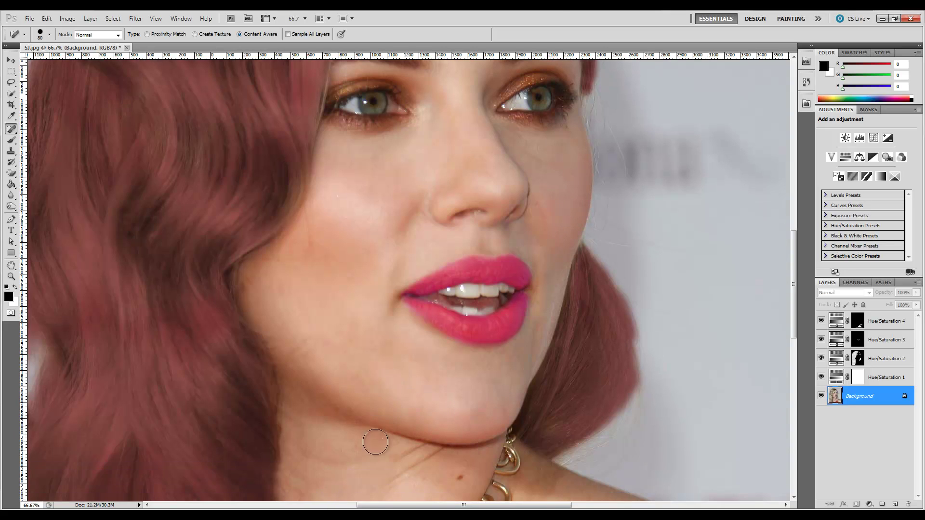
pyautogui.scroll(-4, 372, 458)
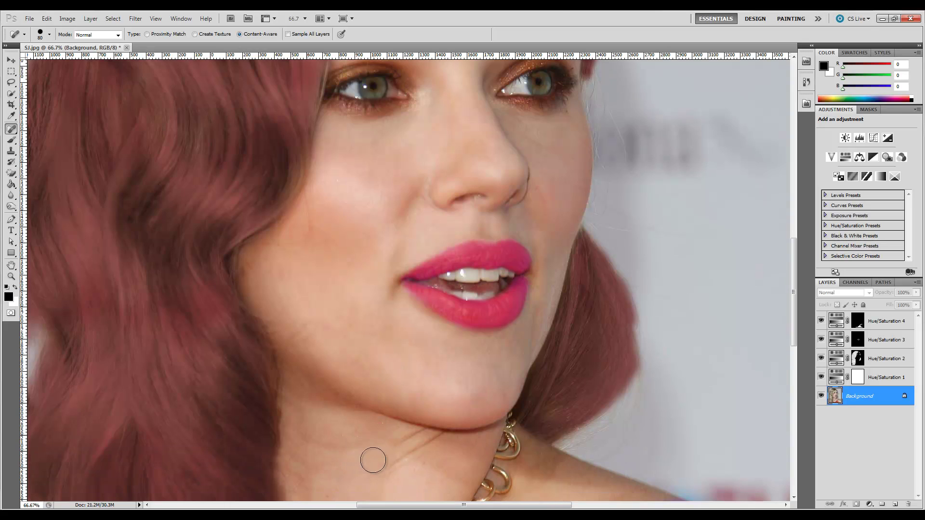
pyautogui.click(391, 454)
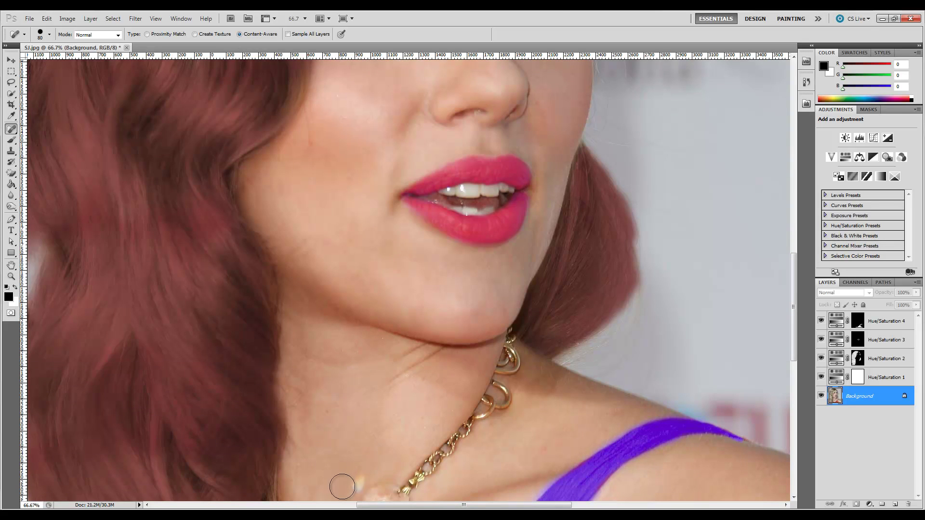
pyautogui.click(358, 484)
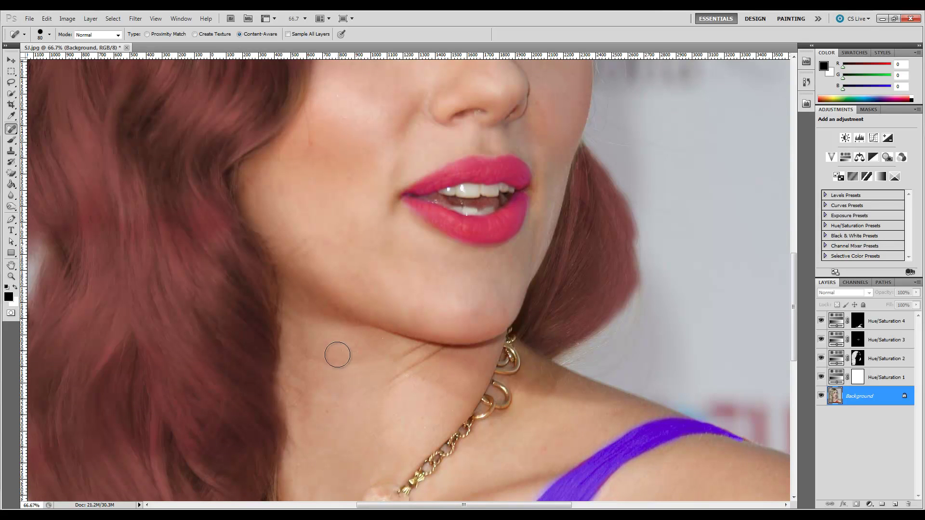
pyautogui.scroll(8, 336, 355)
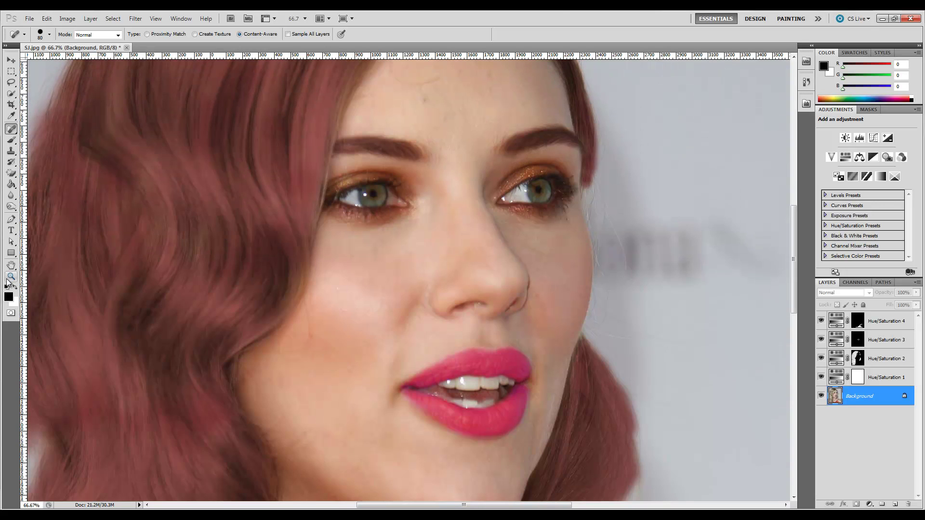
pyautogui.click(11, 276)
pyautogui.click(271, 34)
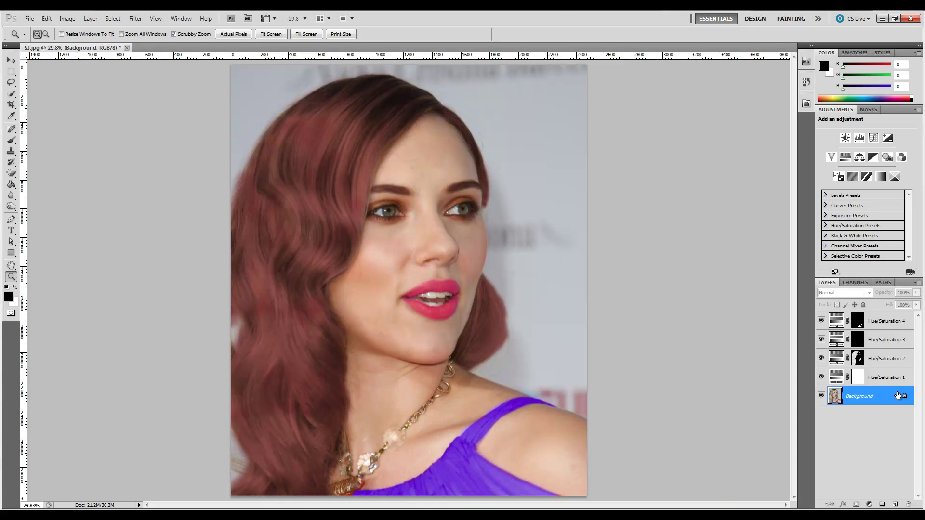
# Compare the photo before and after recolouring by hiding all four Hue/Saturation layers and showing them again one by one
pyautogui.click(882, 379)
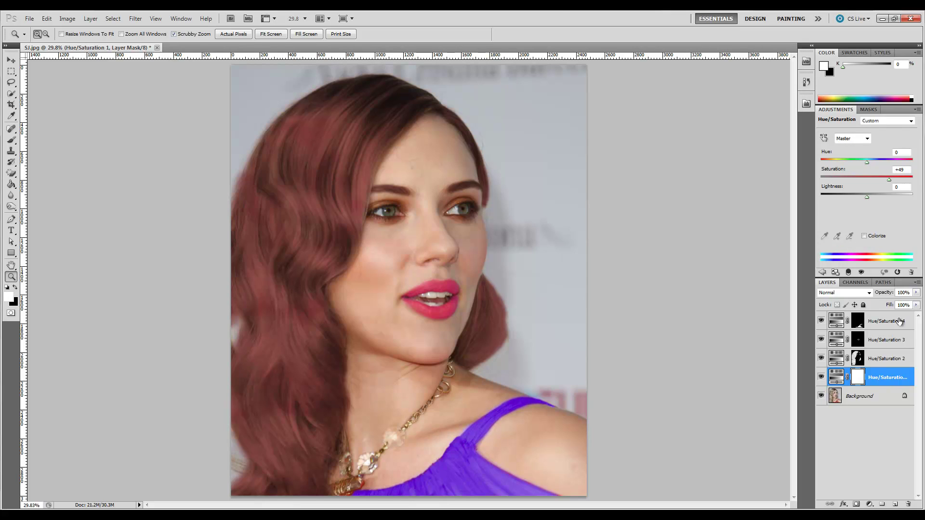
pyautogui.click(821, 321)
pyautogui.click(821, 341)
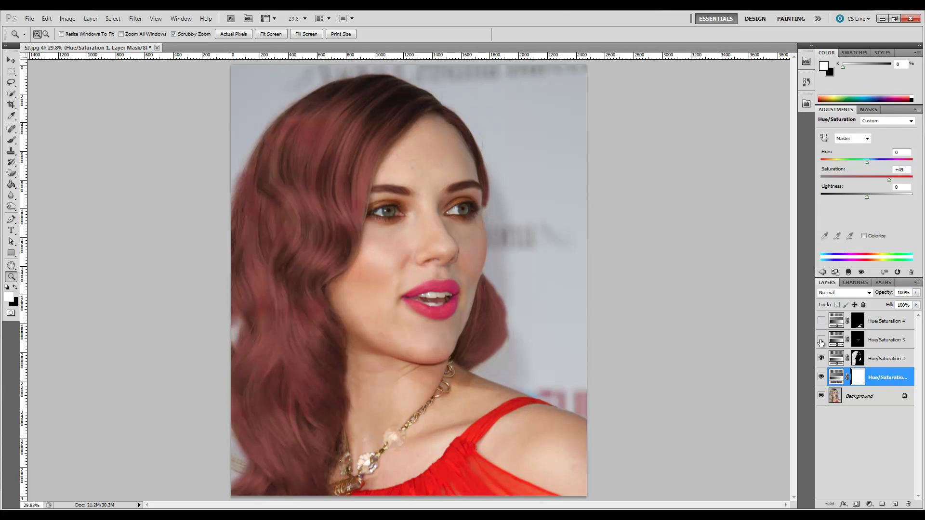
pyautogui.click(821, 358)
pyautogui.click(821, 377)
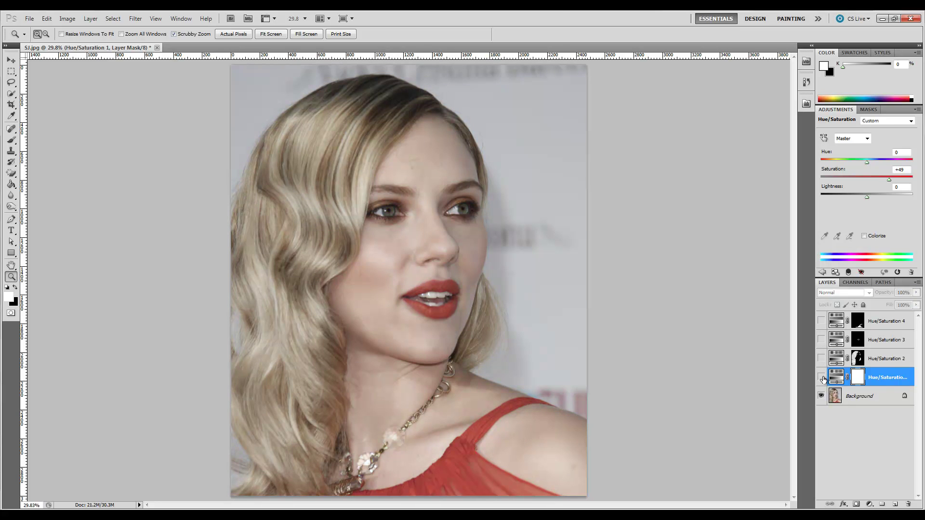
pyautogui.click(821, 378)
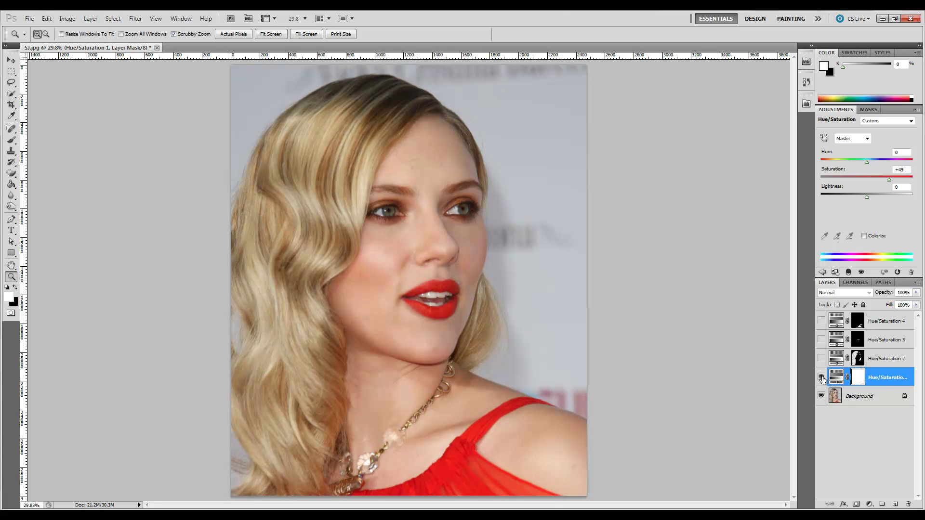
pyautogui.click(821, 359)
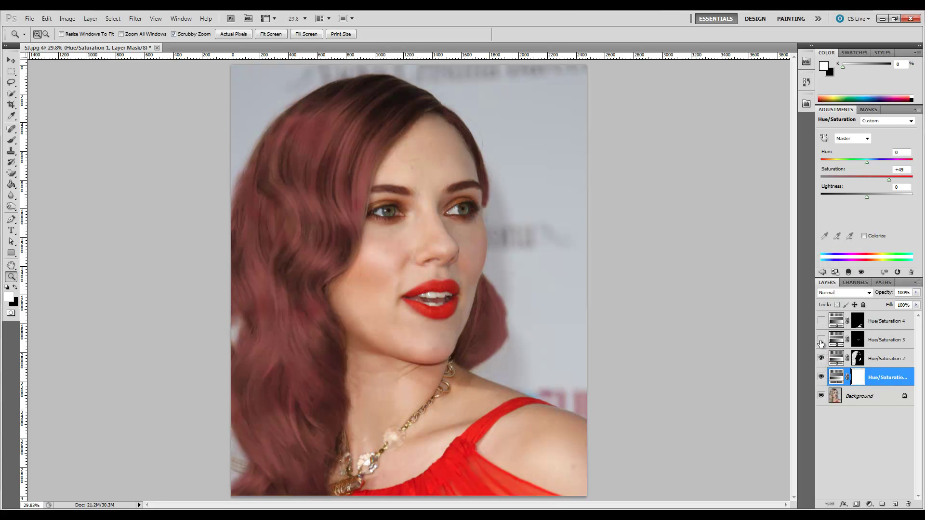
pyautogui.click(821, 340)
pyautogui.click(822, 321)
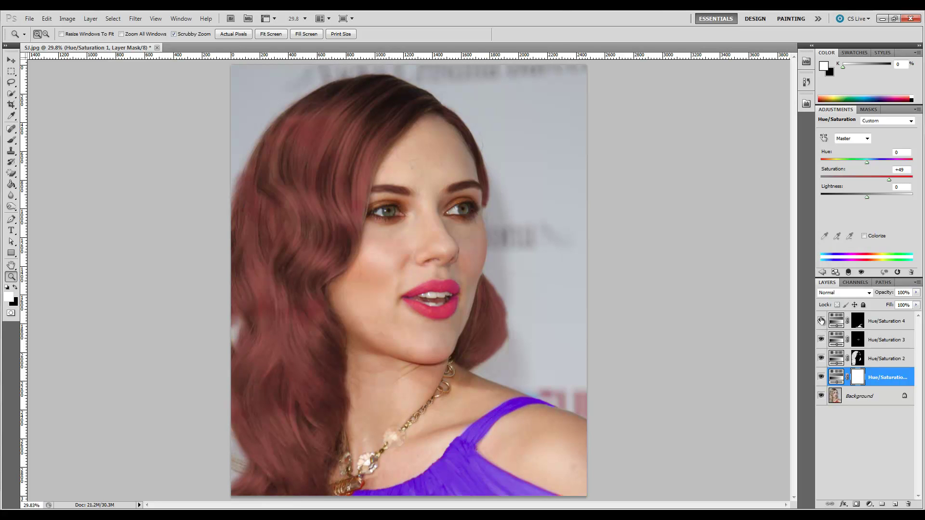